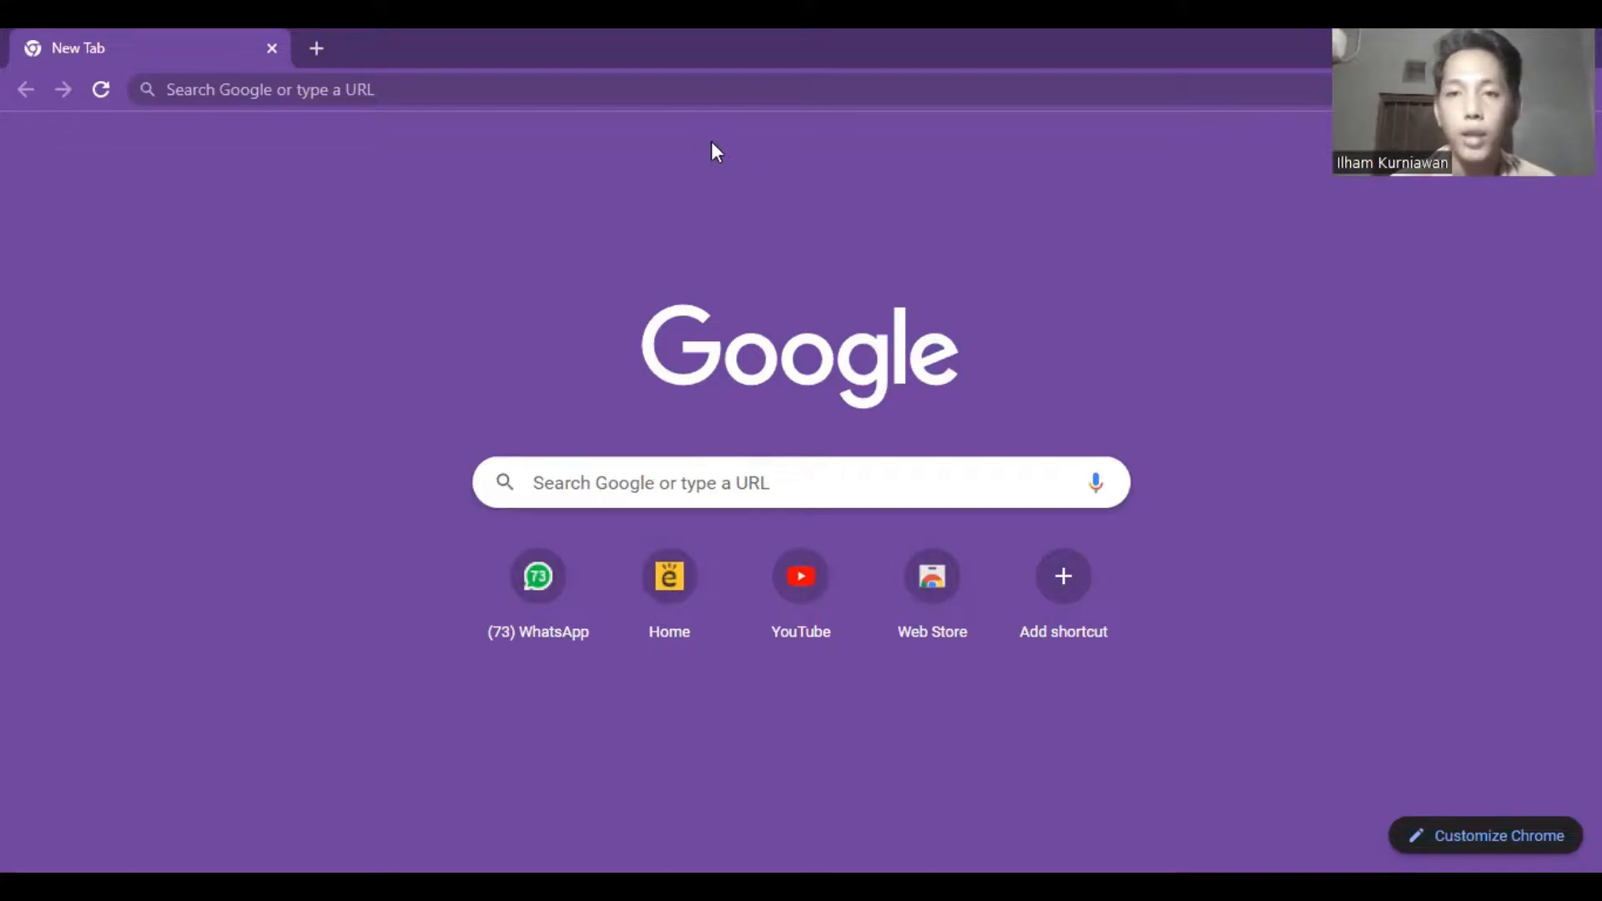
Search the web for "edmodo" and open the Edmodo website at new.edmodo.com
{"action": "left_click", "coordinate": [557, 96]}
{"action": "type", "text": "edmodo"}
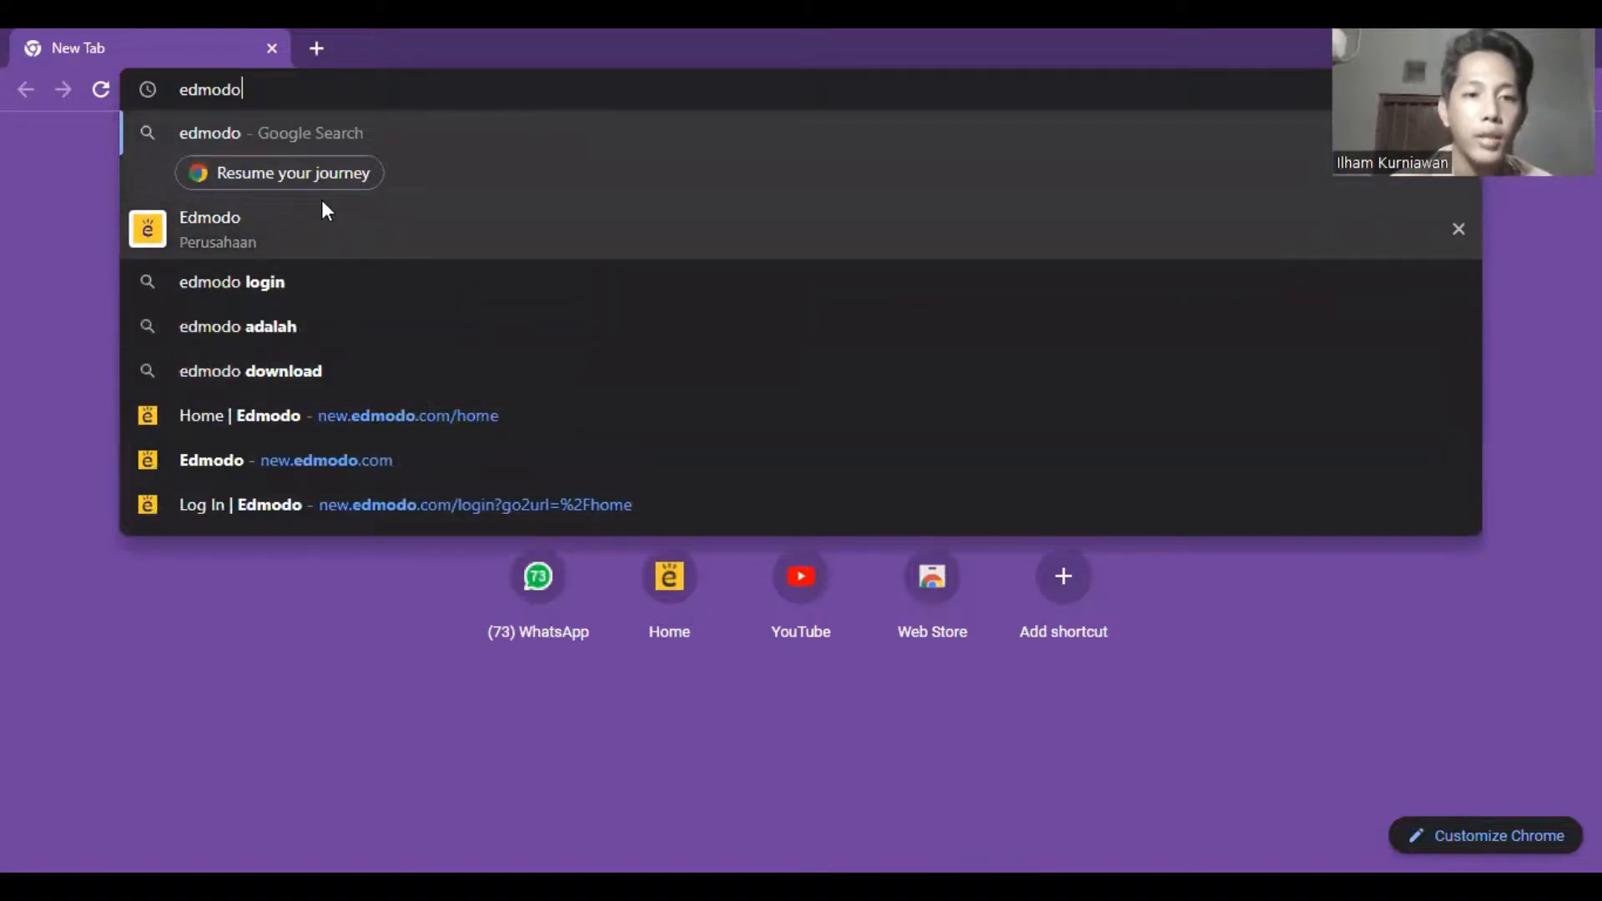
{"action": "left_click", "coordinate": [296, 220]}
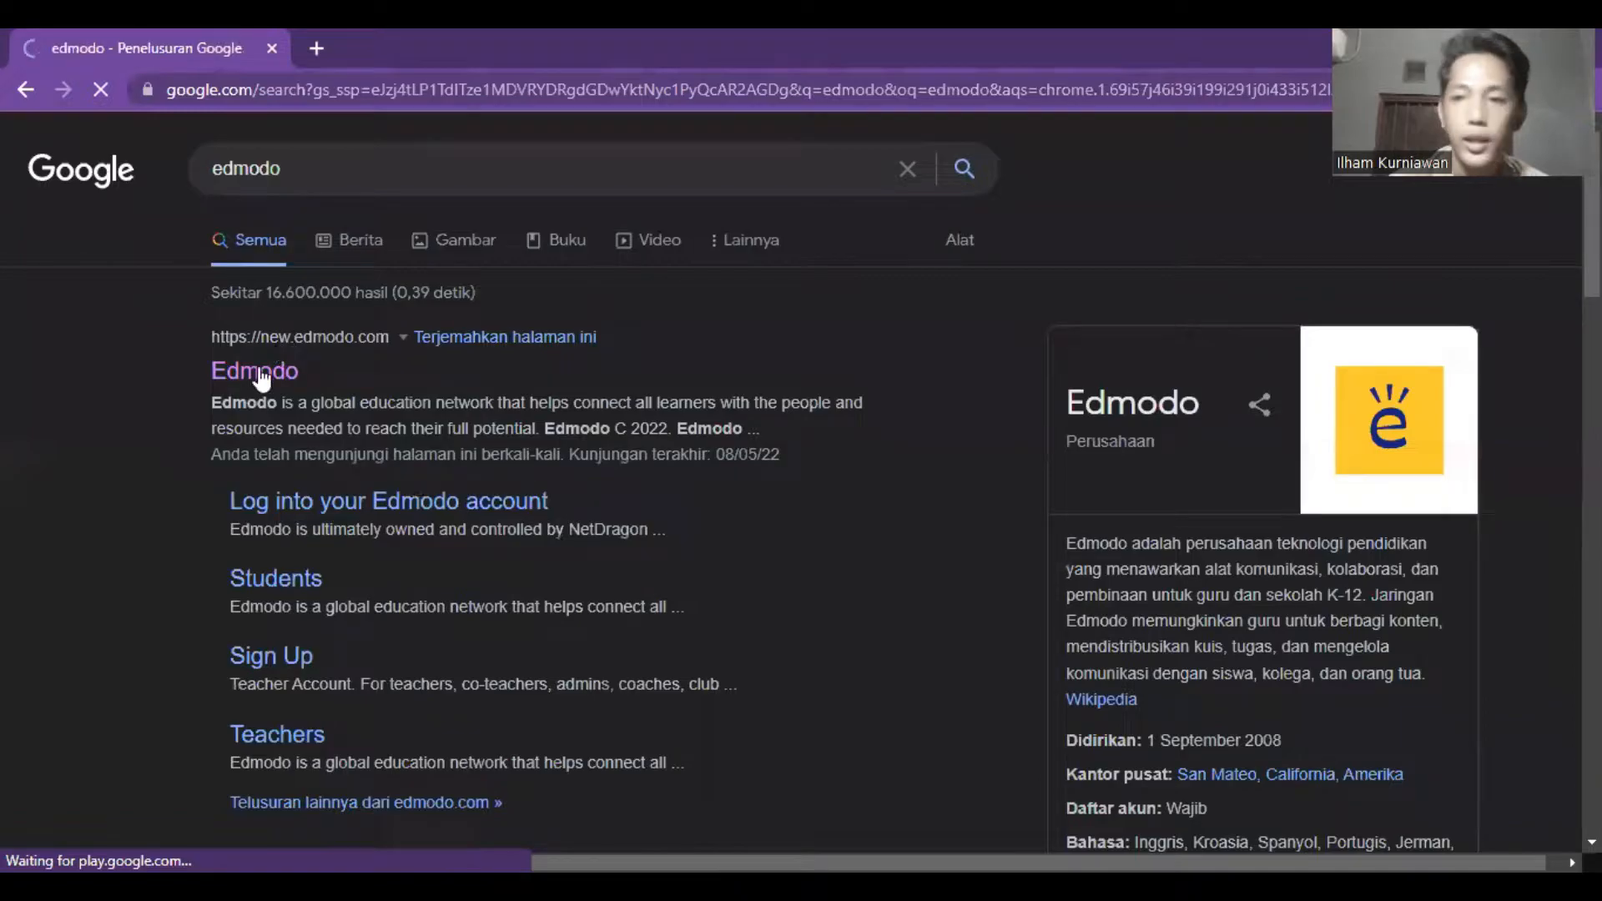
{"action": "left_click", "coordinate": [259, 373]}
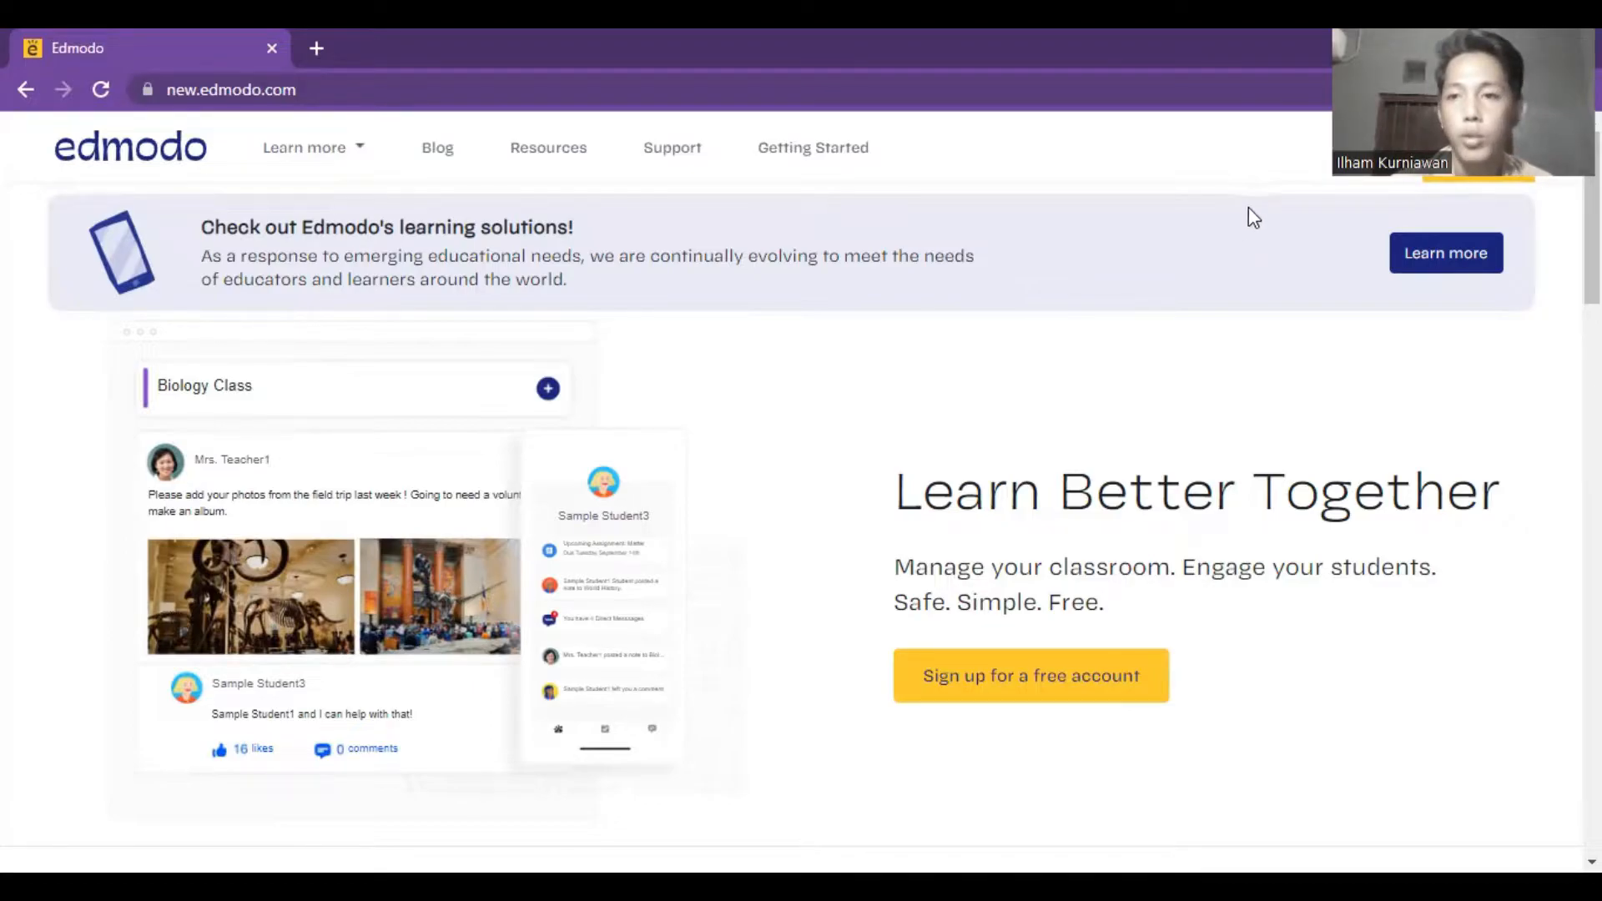
Open the Edmodo login page and log in with the Google account
{"action": "left_click", "coordinate": [1347, 148]}
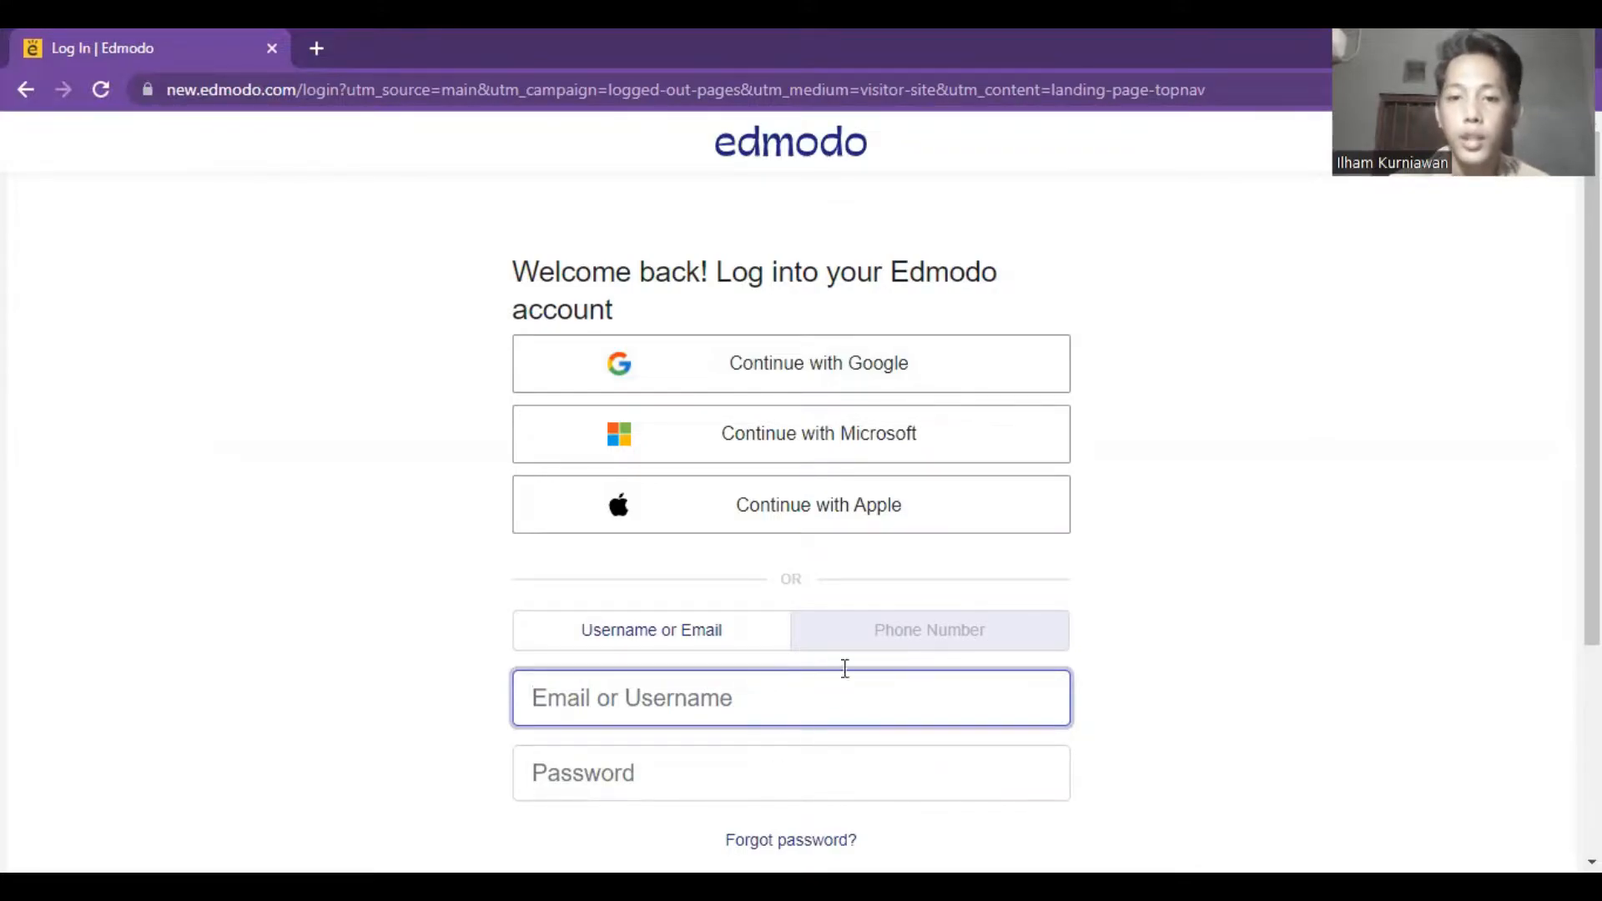
{"action": "left_click", "coordinate": [868, 643]}
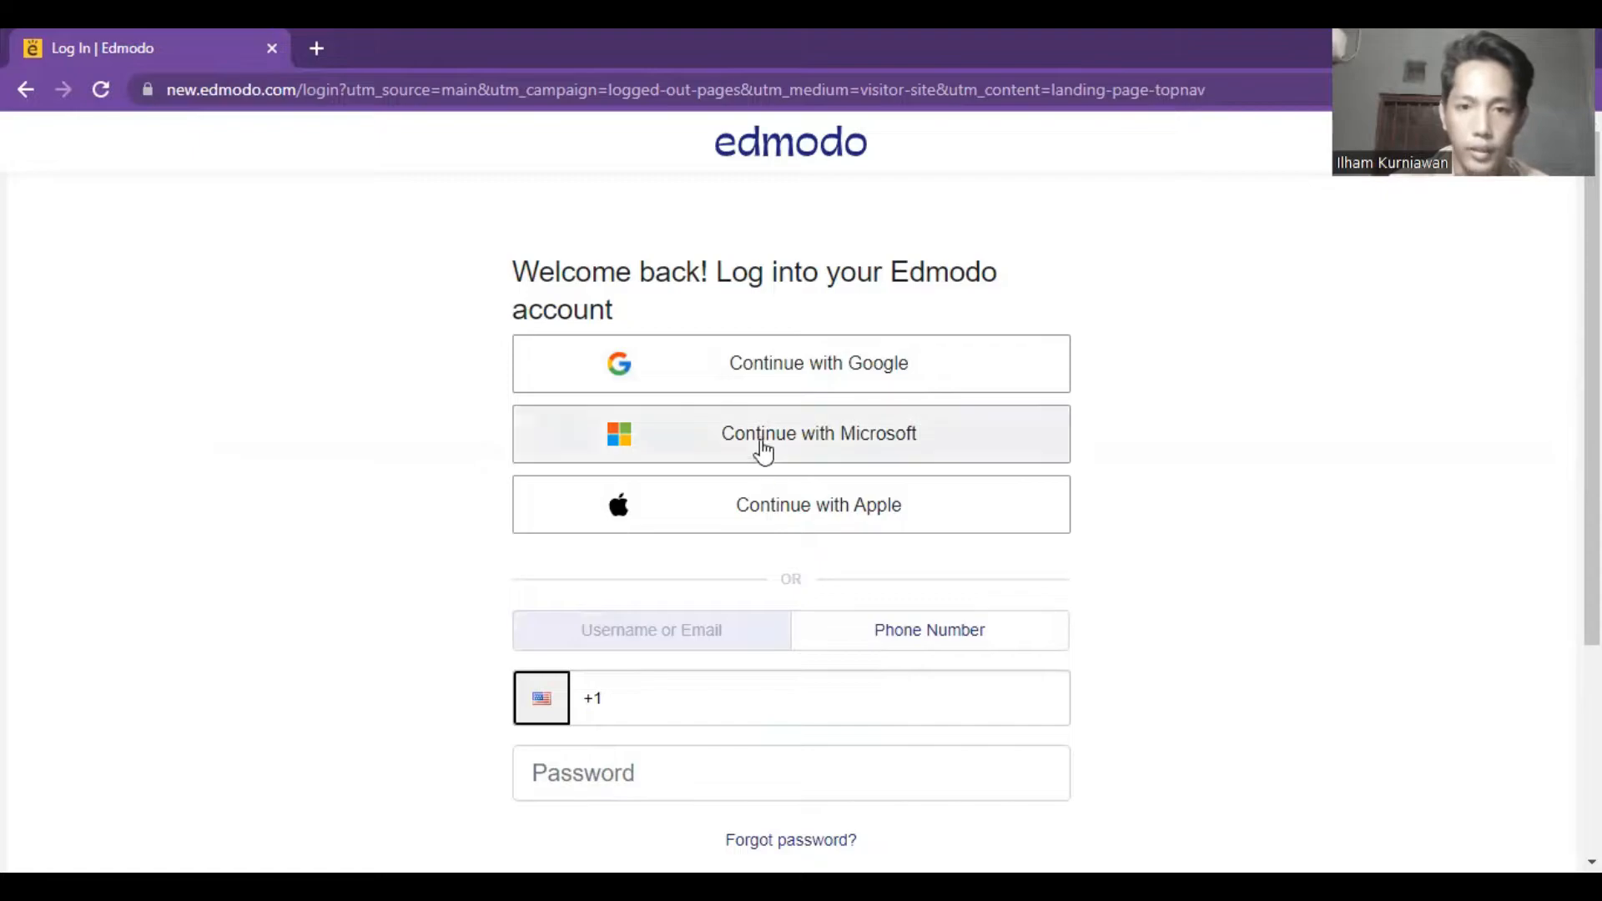
{"action": "left_click", "coordinate": [750, 377]}
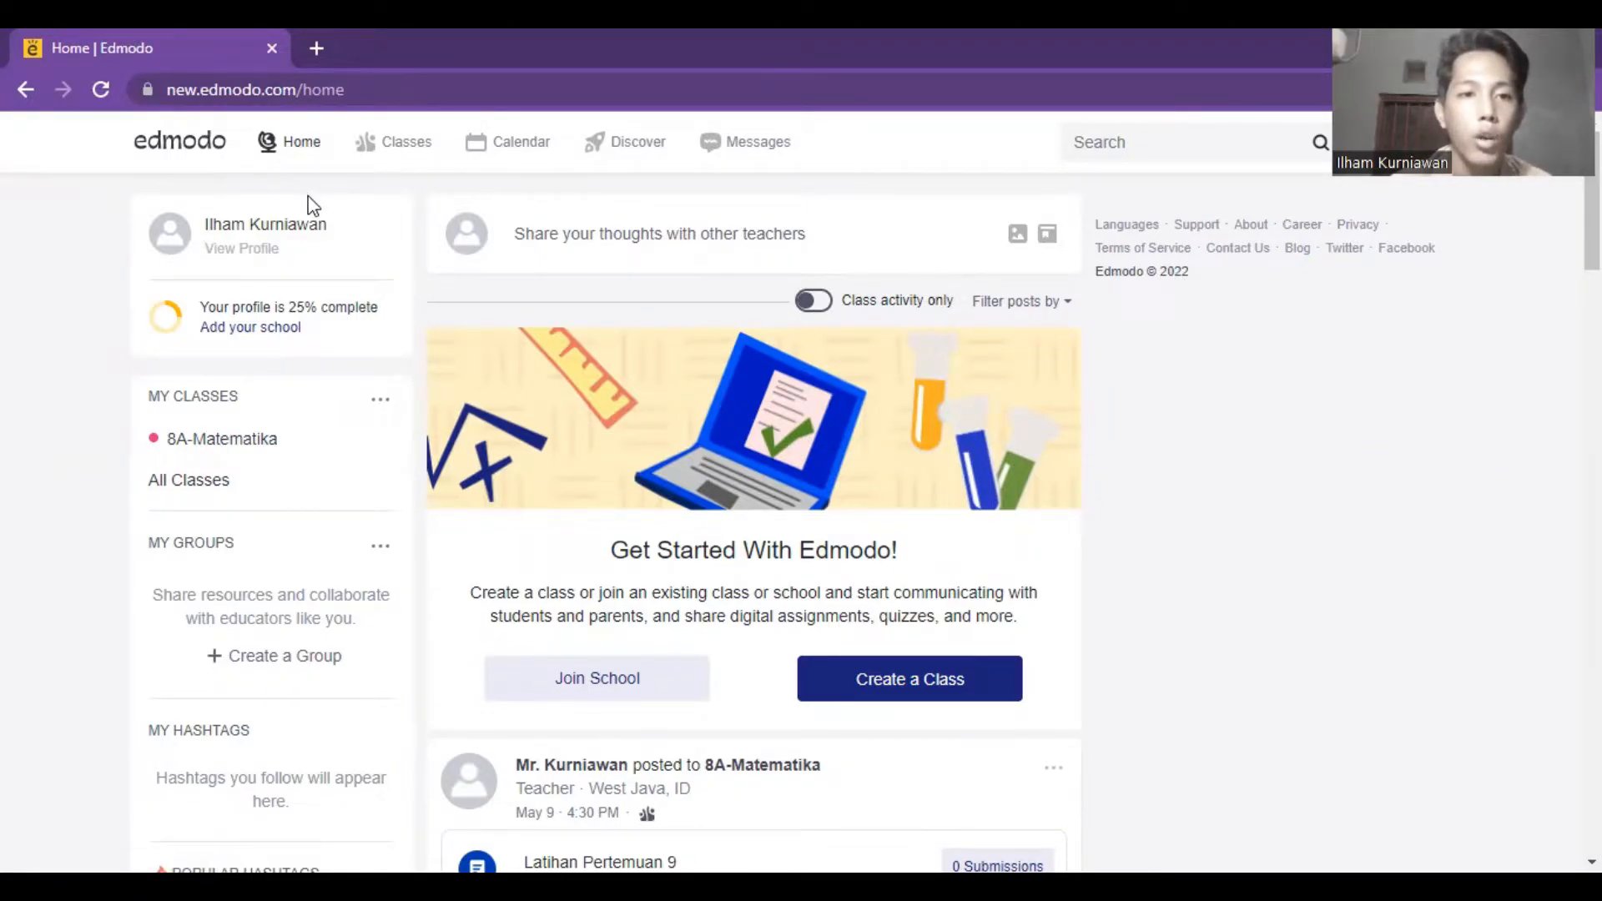
View the class management page and look through the month calendar for scheduled assignments
{"action": "left_click", "coordinate": [373, 156]}
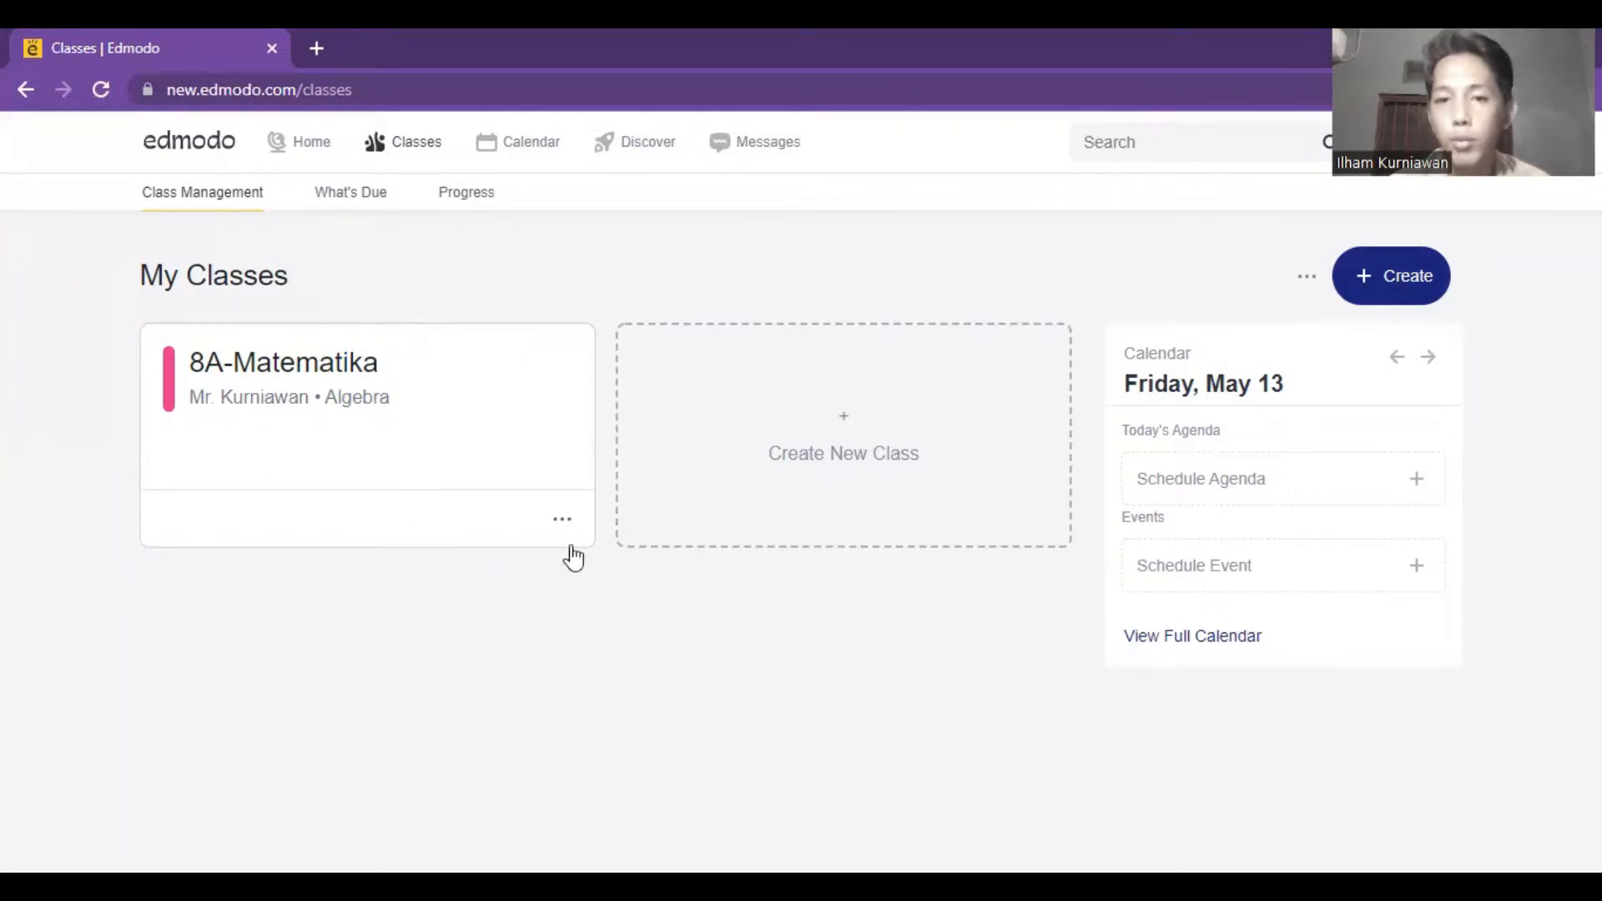
{"action": "left_click", "coordinate": [482, 156]}
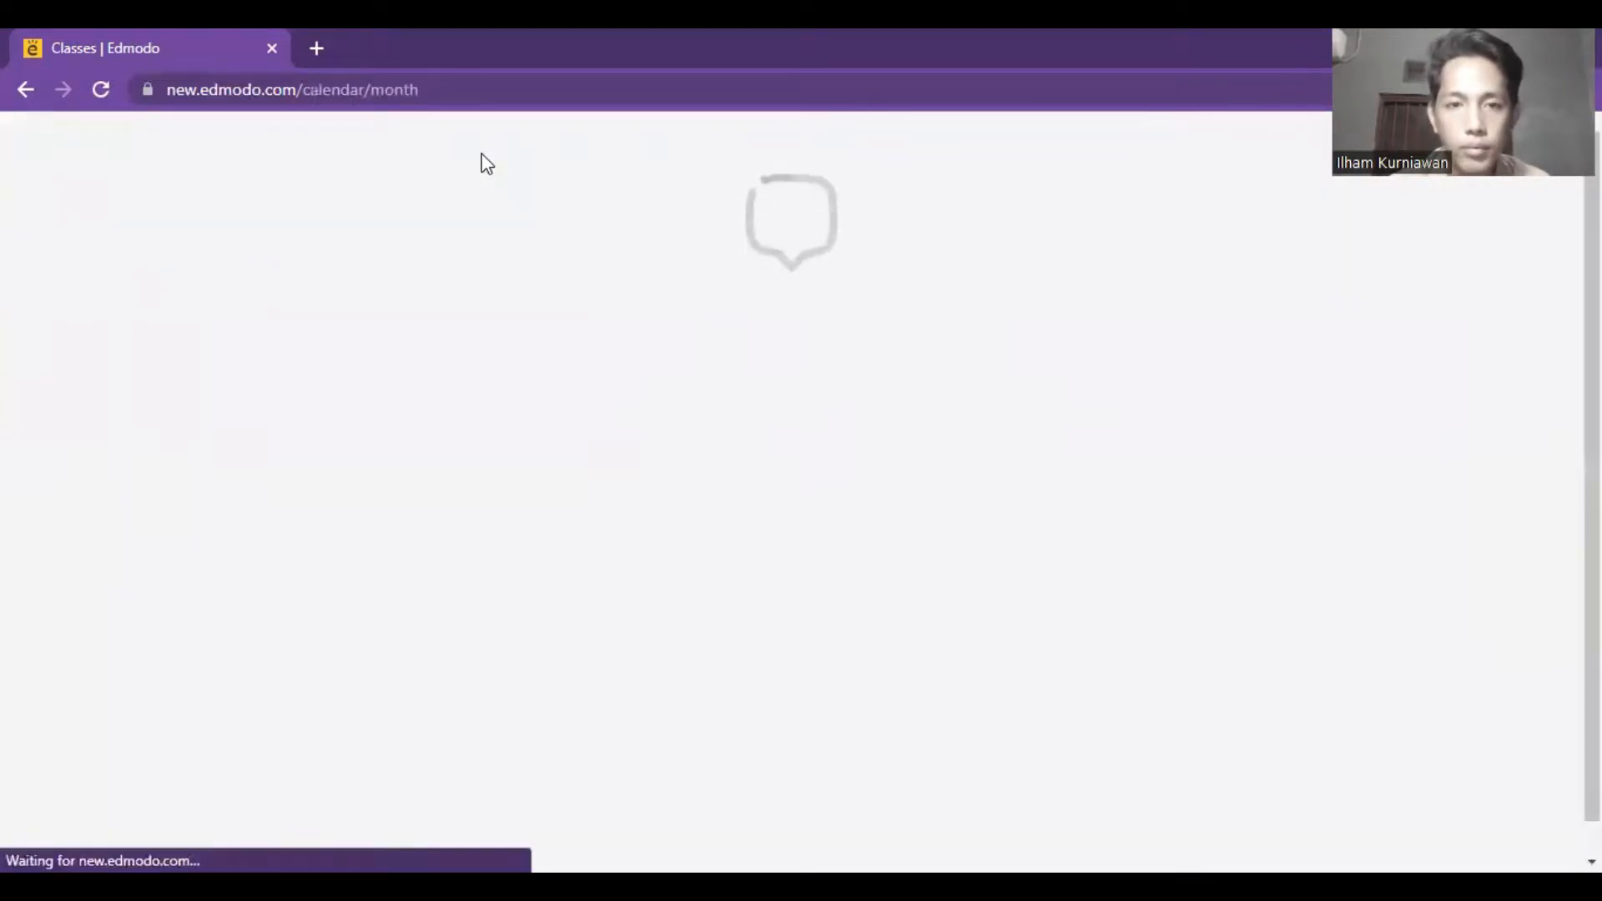
{"action": "scroll", "coordinate": [1183, 459], "scroll_direction": "down", "scroll_amount": 3}
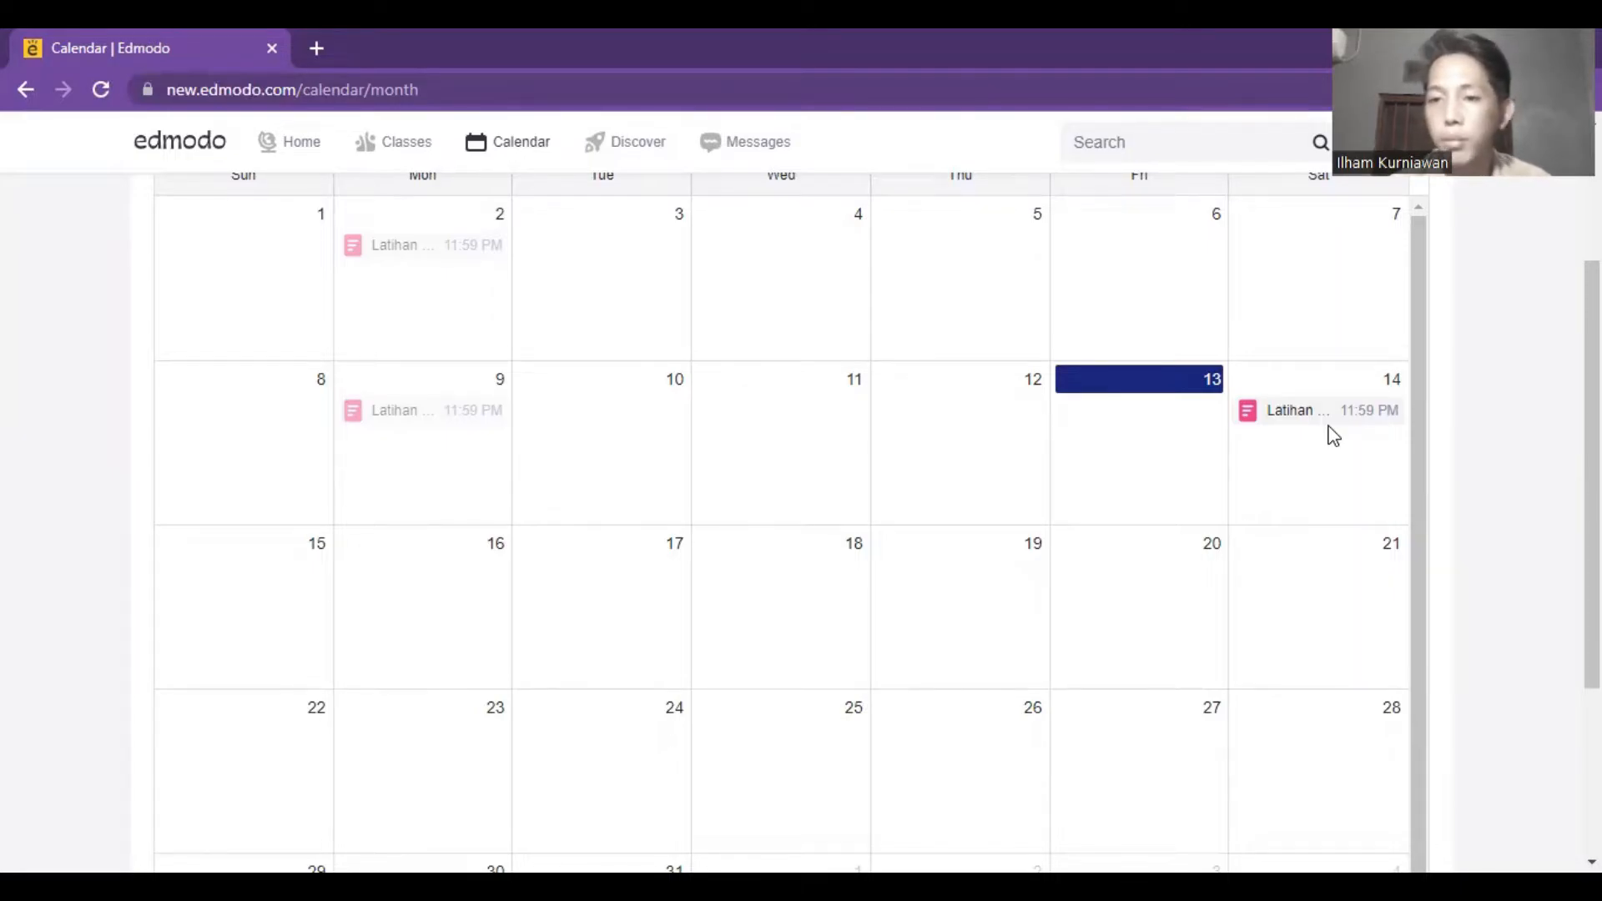
{"action": "scroll", "coordinate": [1592, 467], "scroll_direction": "down", "scroll_amount": 3}
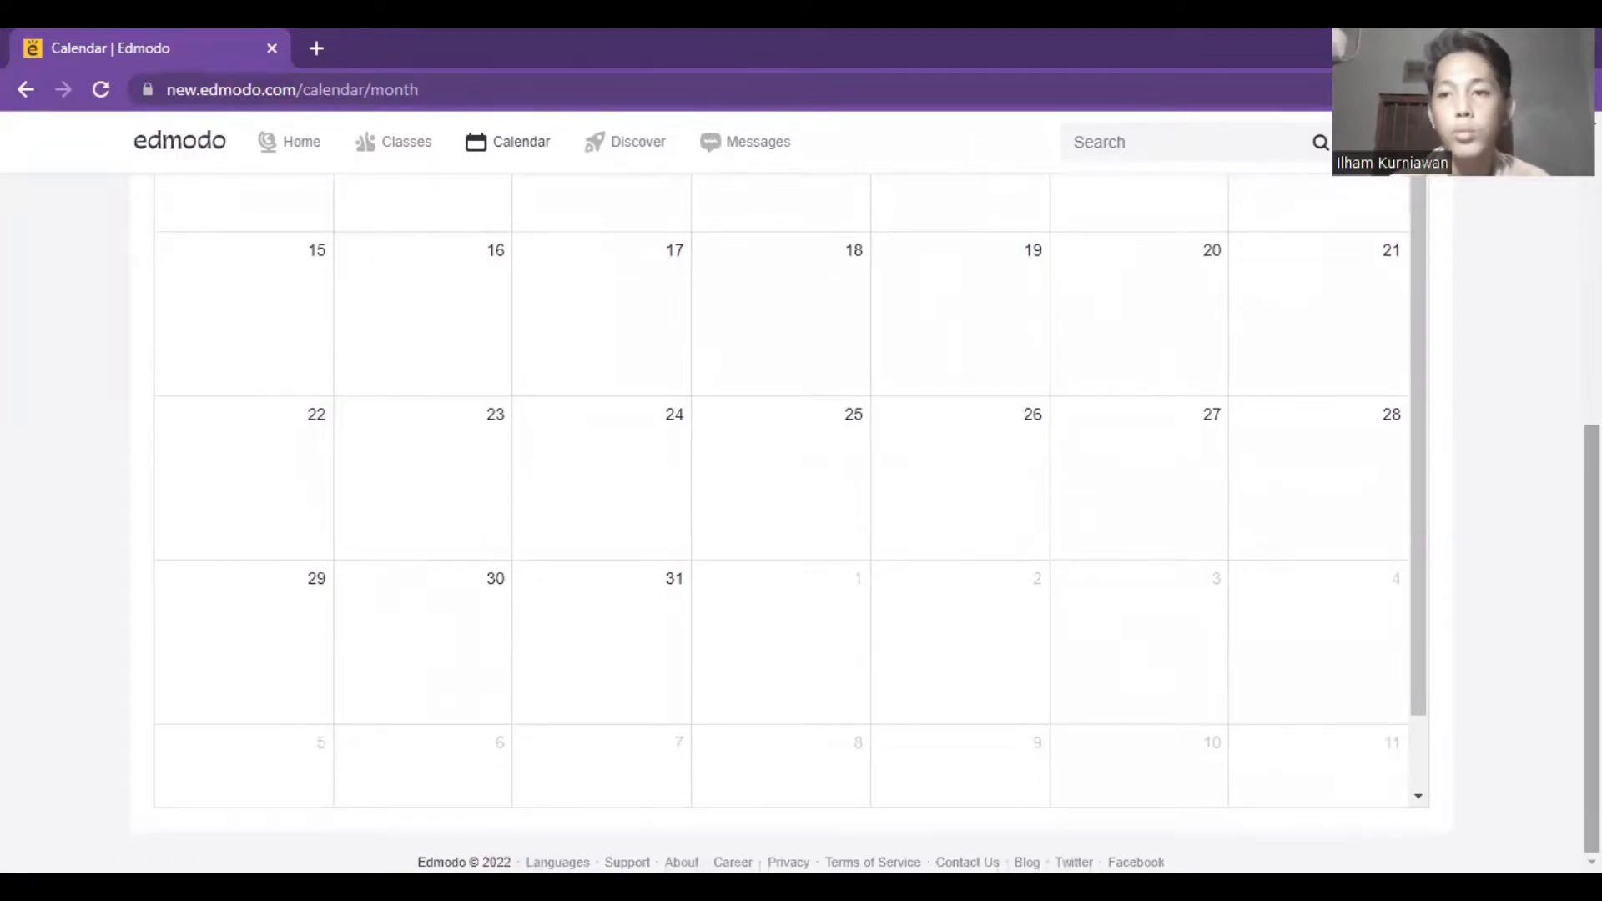
{"action": "scroll", "coordinate": [1591, 467], "scroll_direction": "up", "scroll_amount": 4}
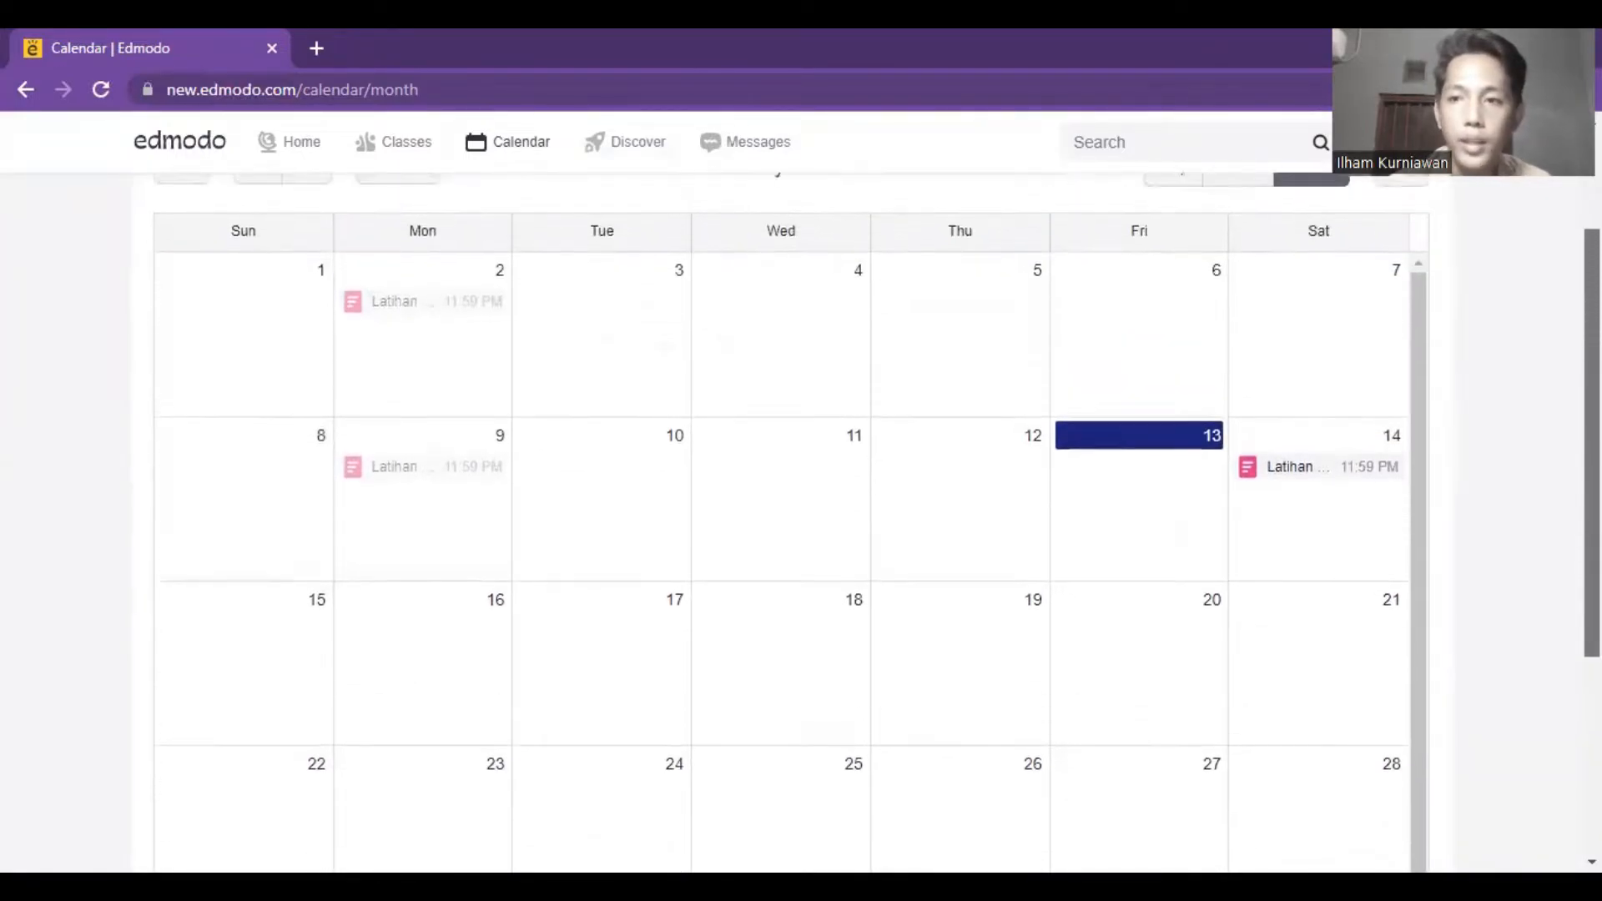
{"action": "scroll", "coordinate": [1592, 467], "scroll_direction": "up", "scroll_amount": 2}
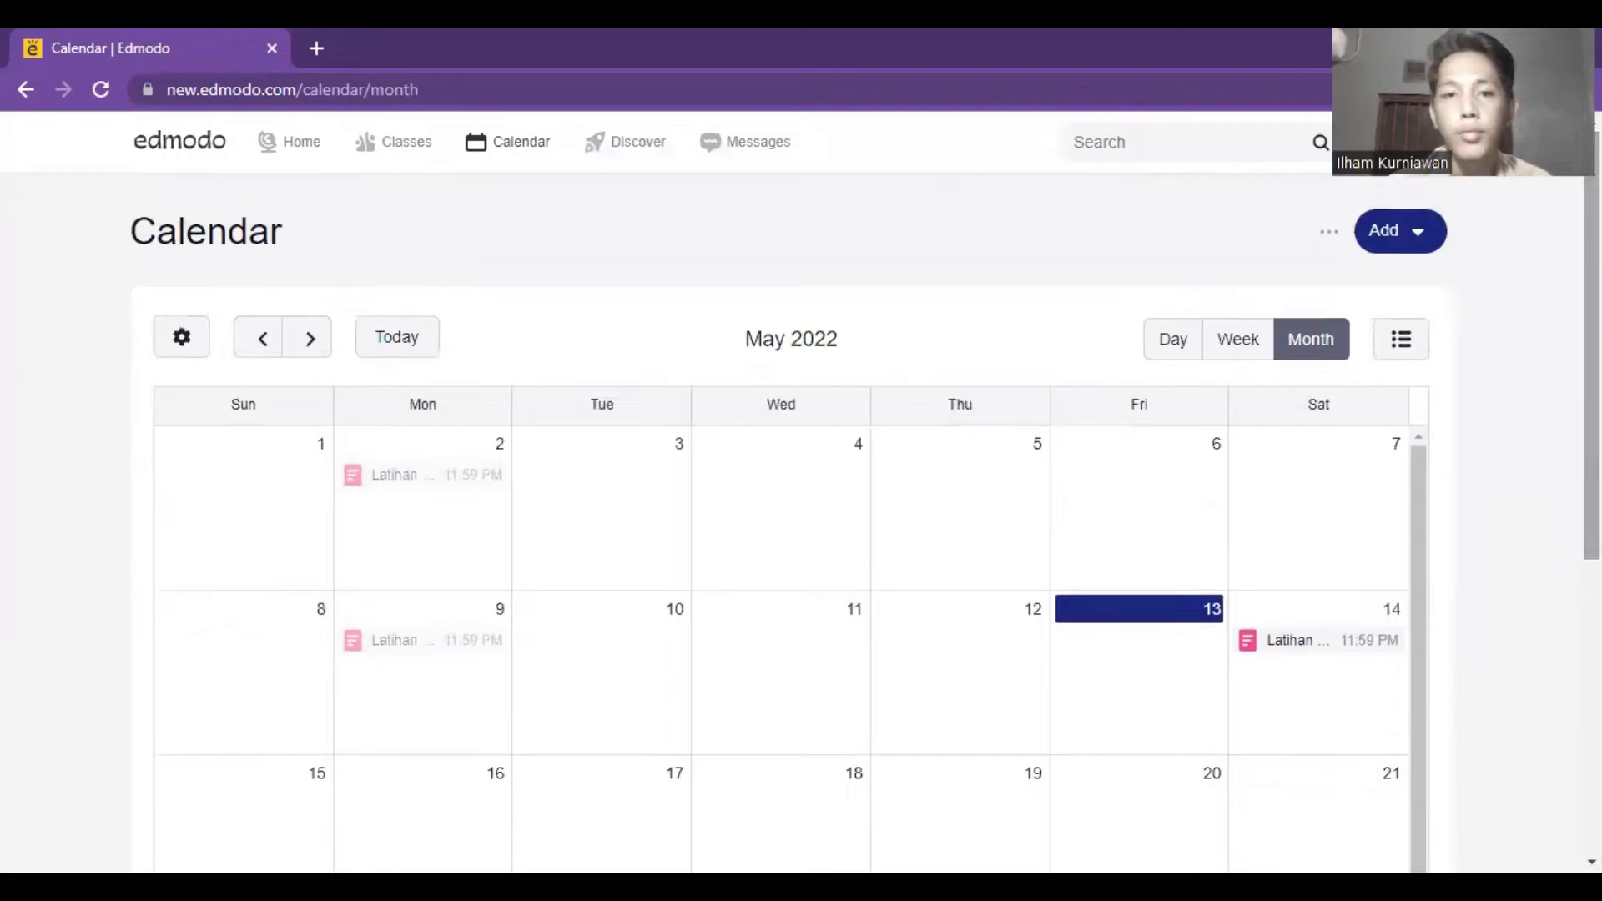
View the Discover resources and the Messages page, and return to the home feed
{"action": "left_click", "coordinate": [657, 154]}
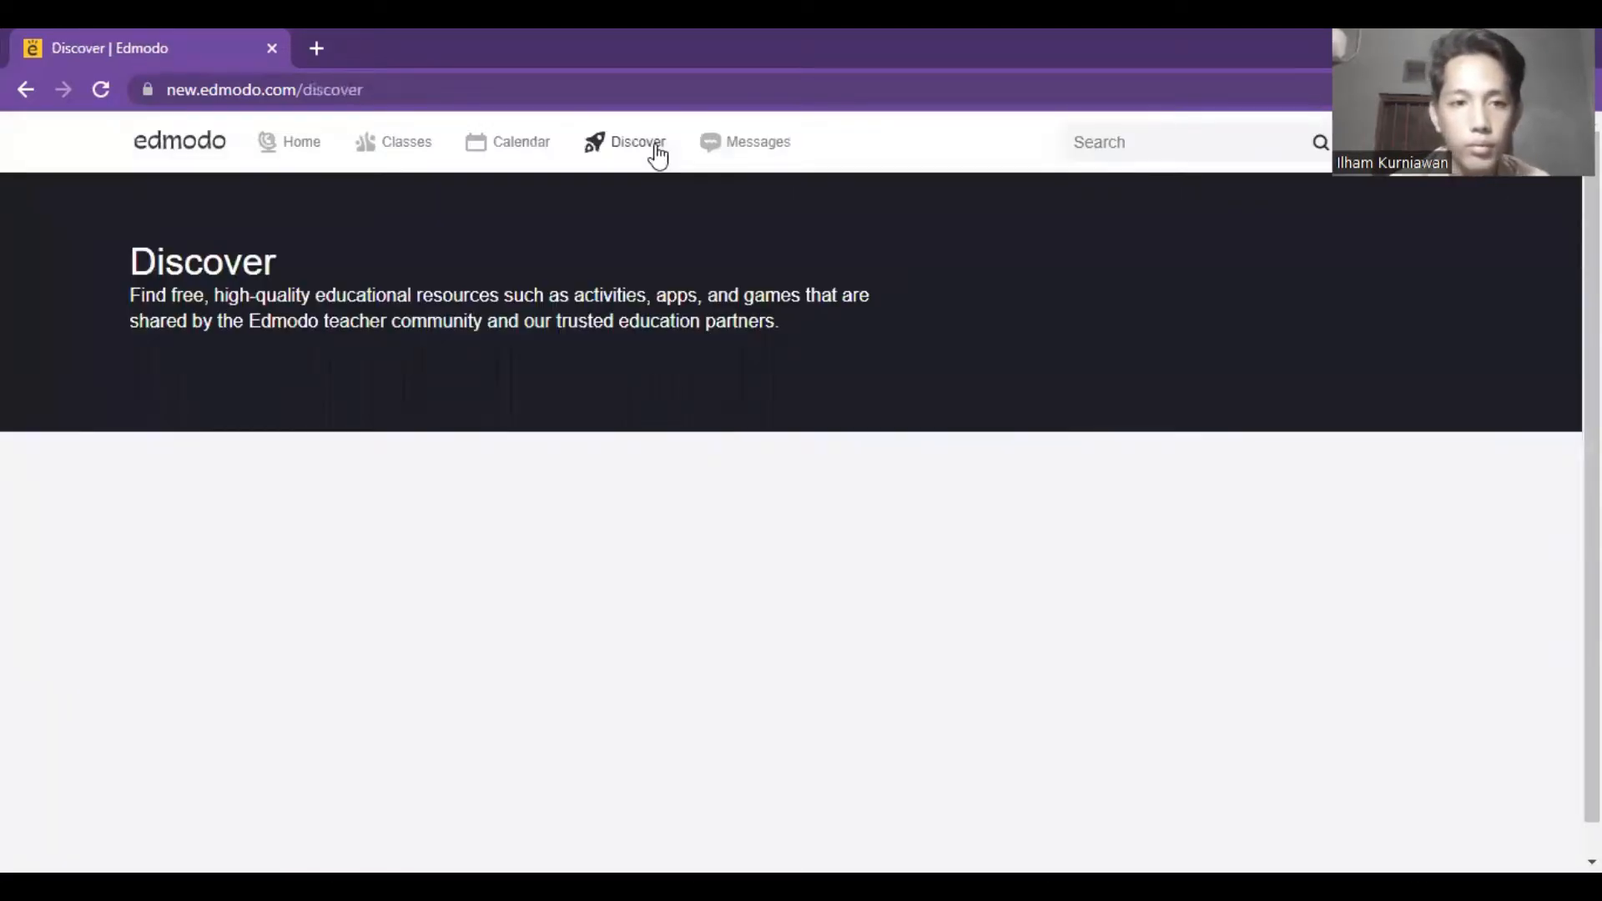
{"action": "left_click", "coordinate": [737, 136]}
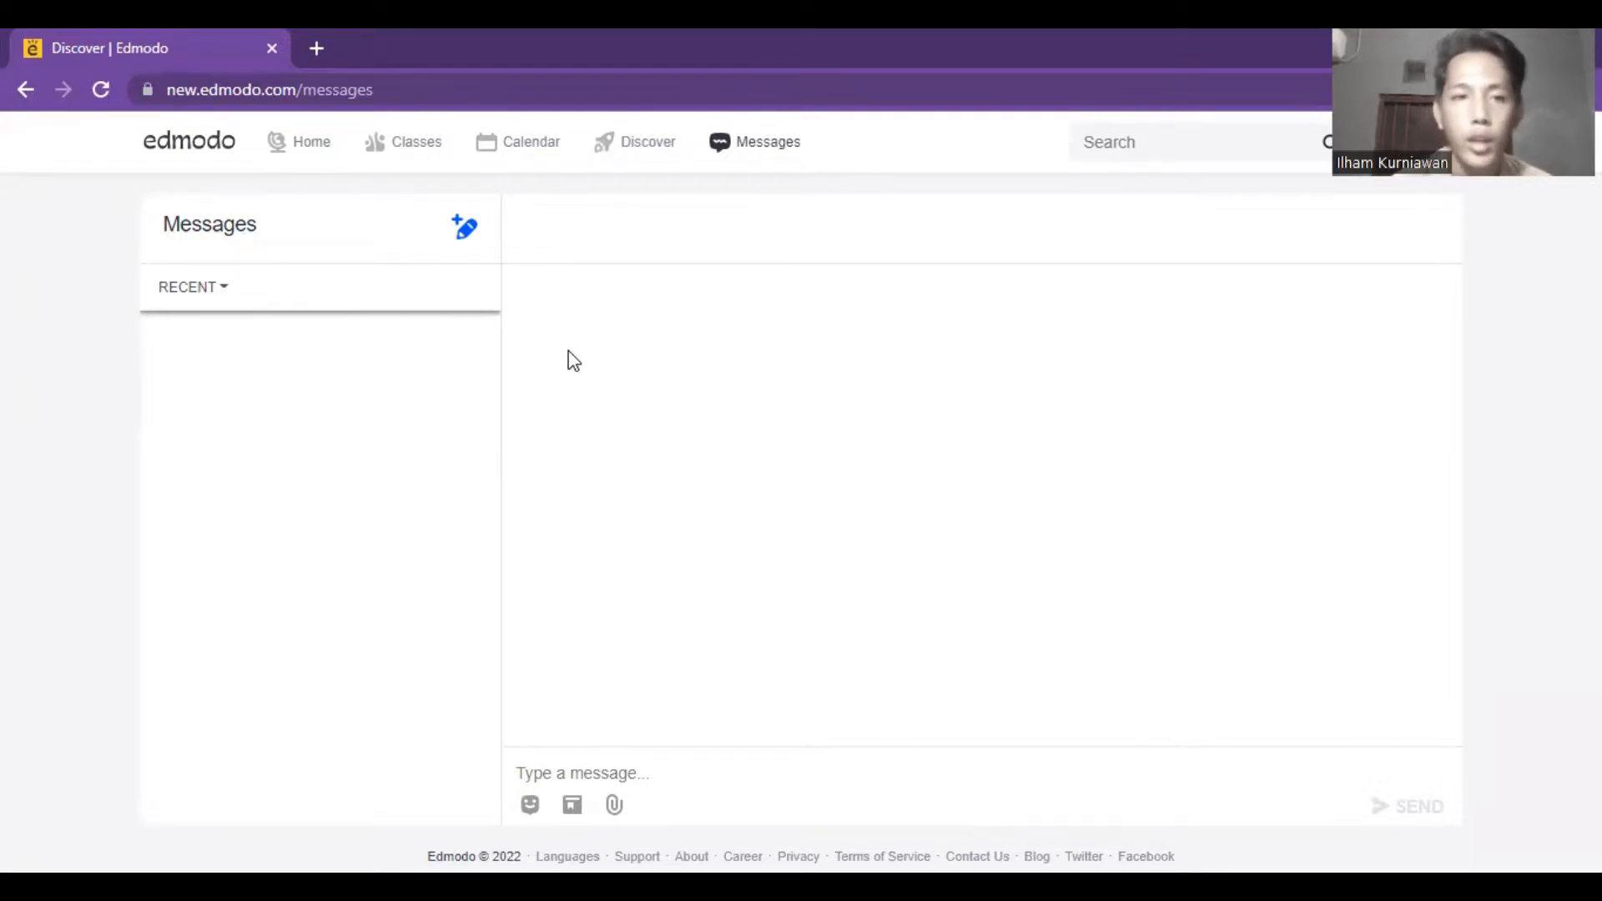
{"action": "left_click", "coordinate": [315, 146]}
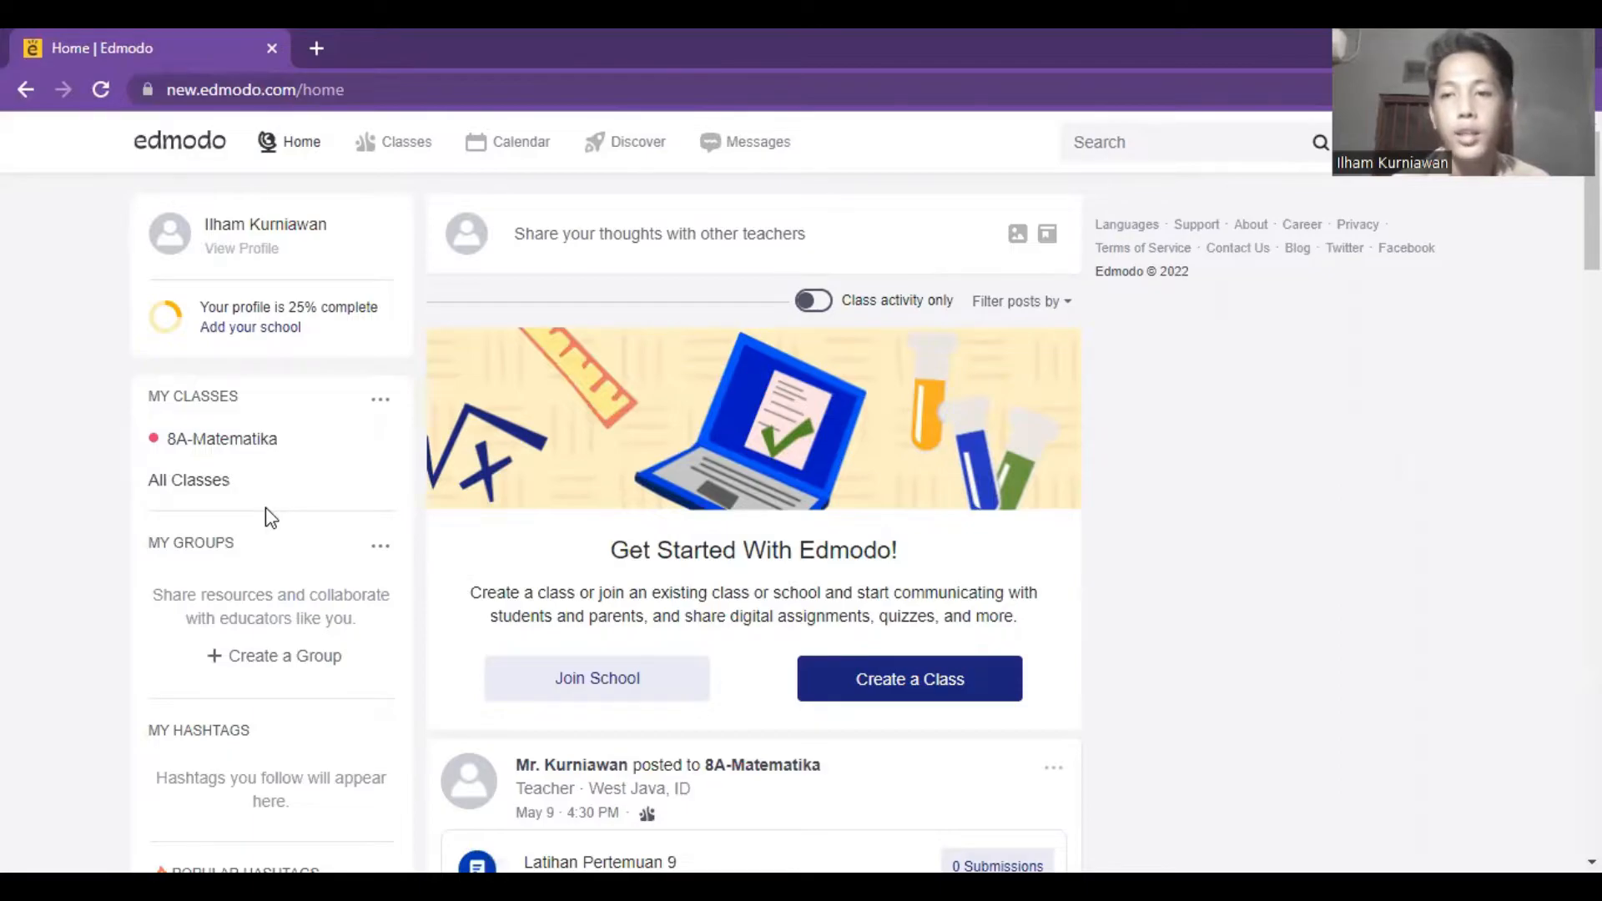
Open the 8A-Matematika class page from the class list
{"action": "left_click", "coordinate": [231, 454]}
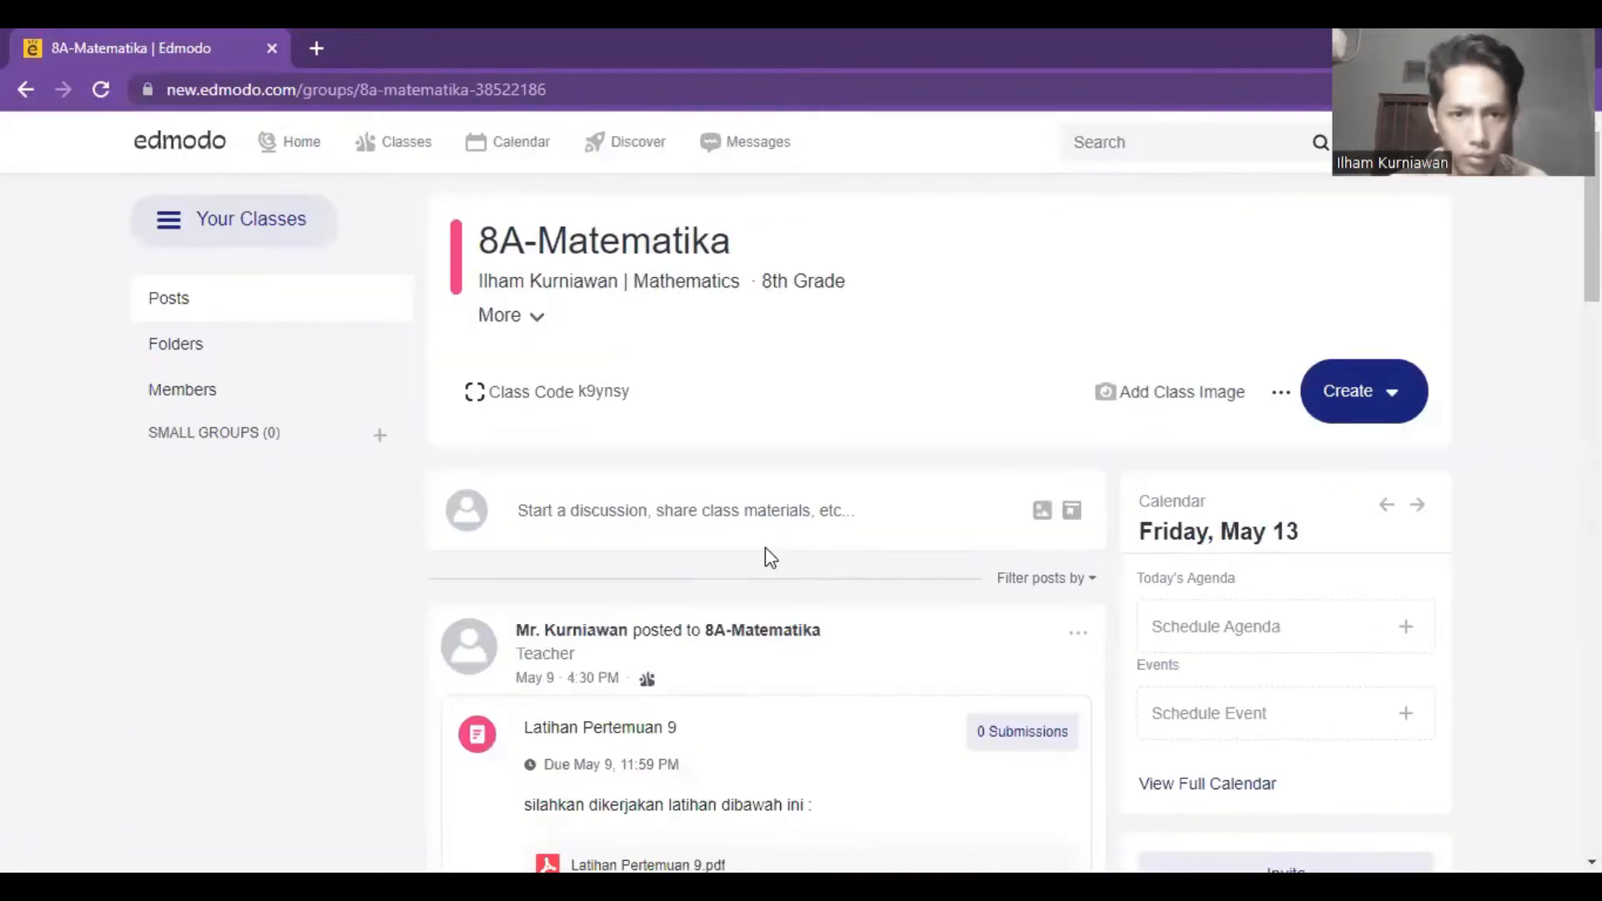
{"action": "left_click_drag", "start_coordinate": [618, 510], "coordinate": [614, 457]}
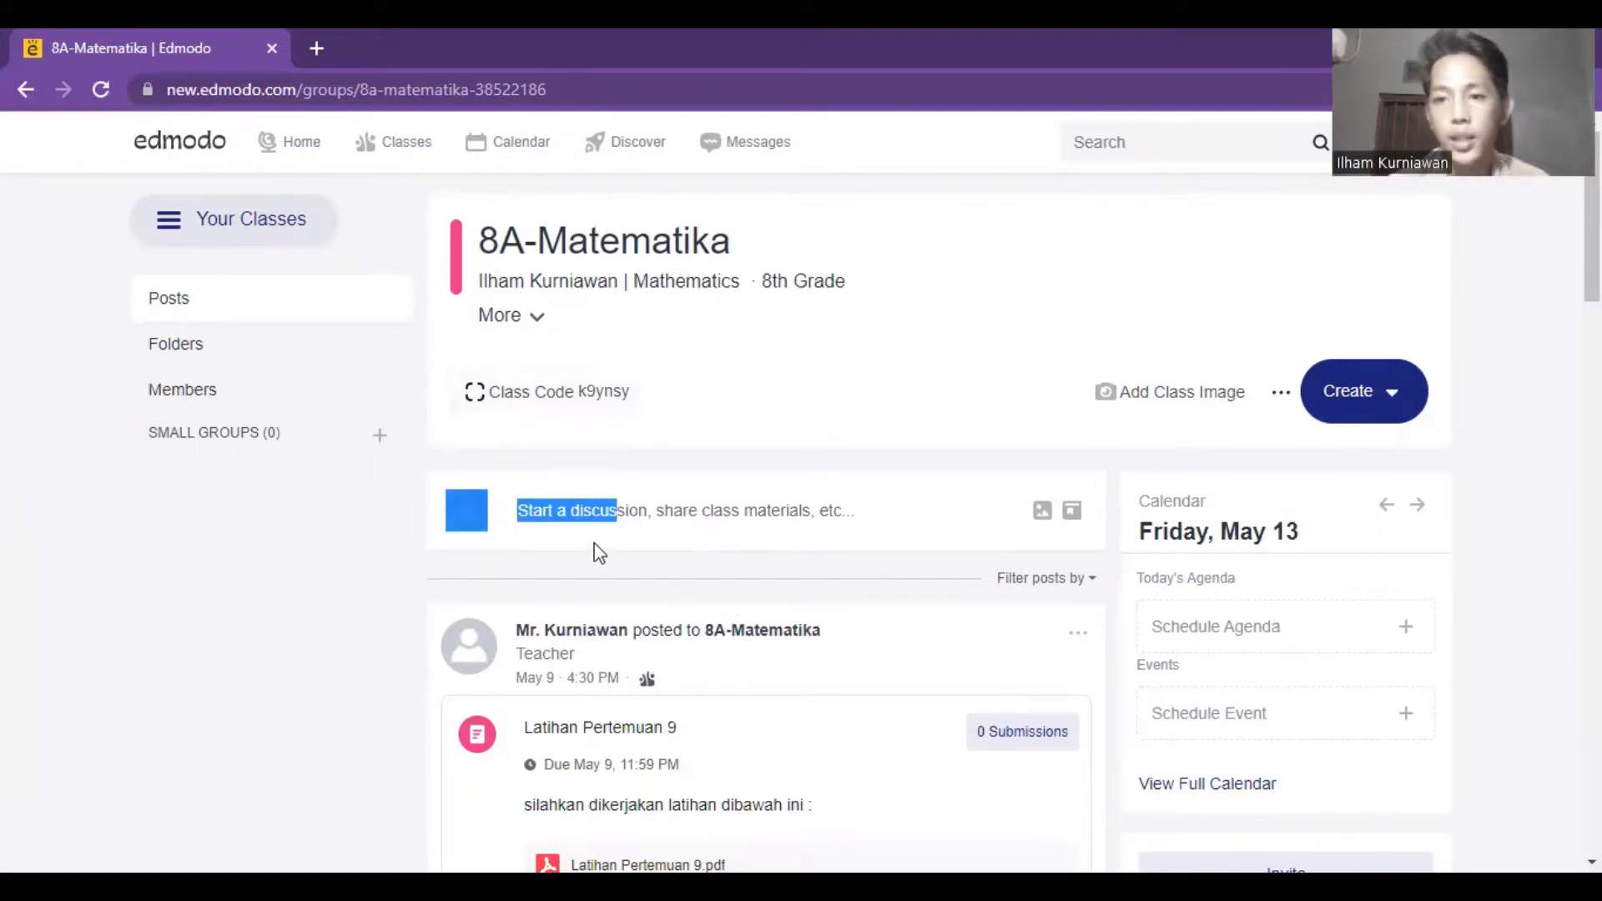
{"action": "left_click", "coordinate": [648, 397]}
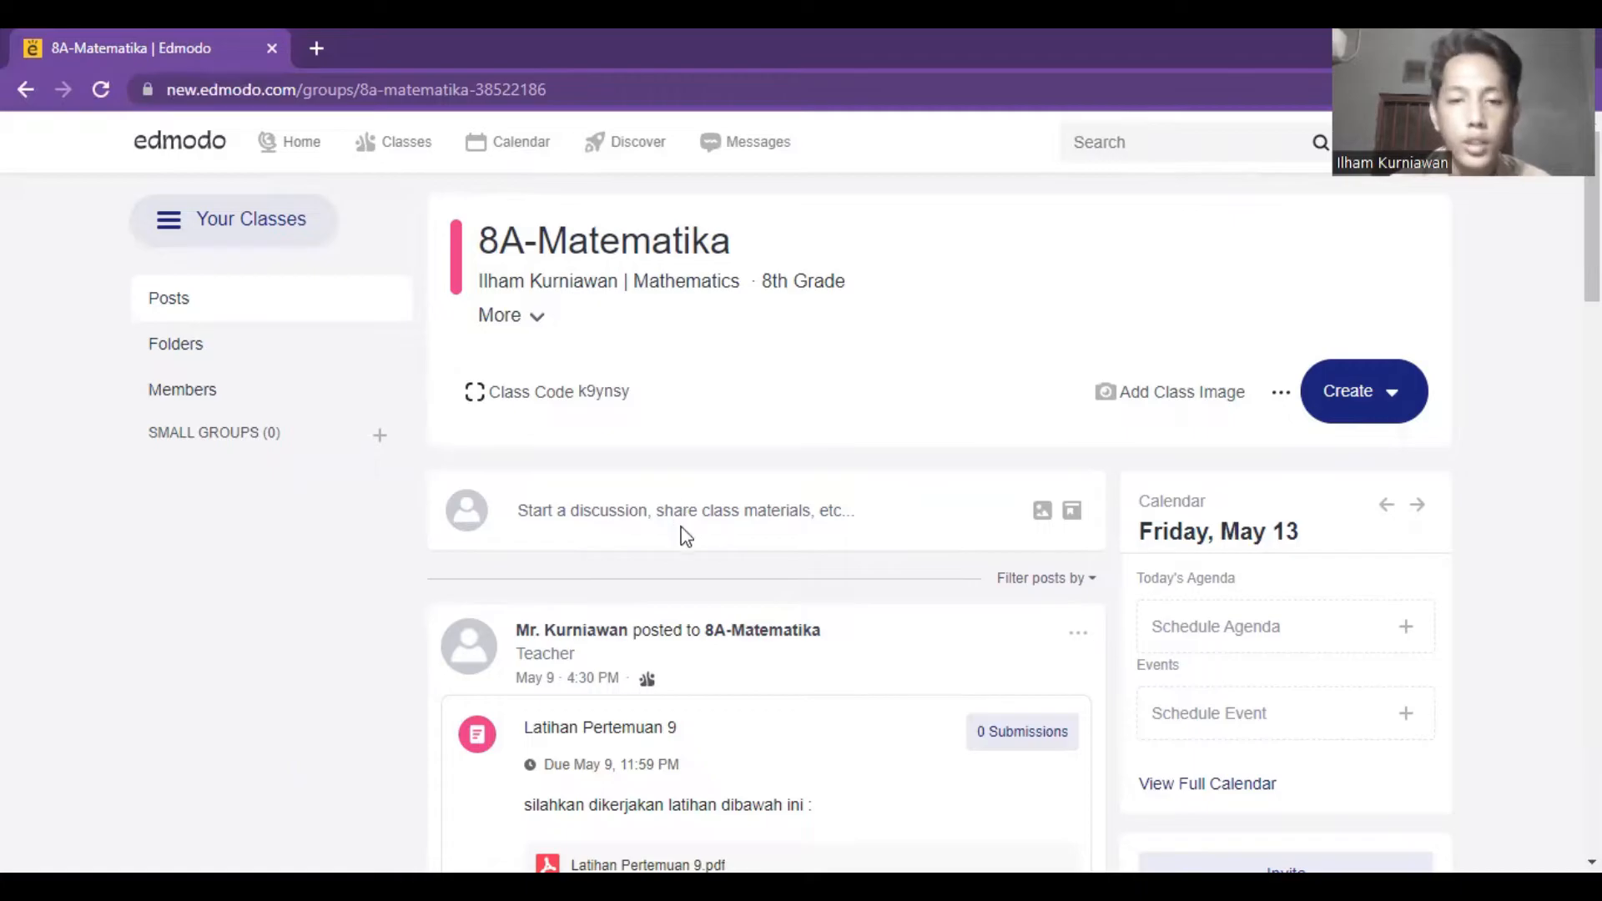
Start a post in the 8A-Matematika class, add a poll to examine its question and option fields, and remove the poll
{"action": "left_click", "coordinate": [634, 509]}
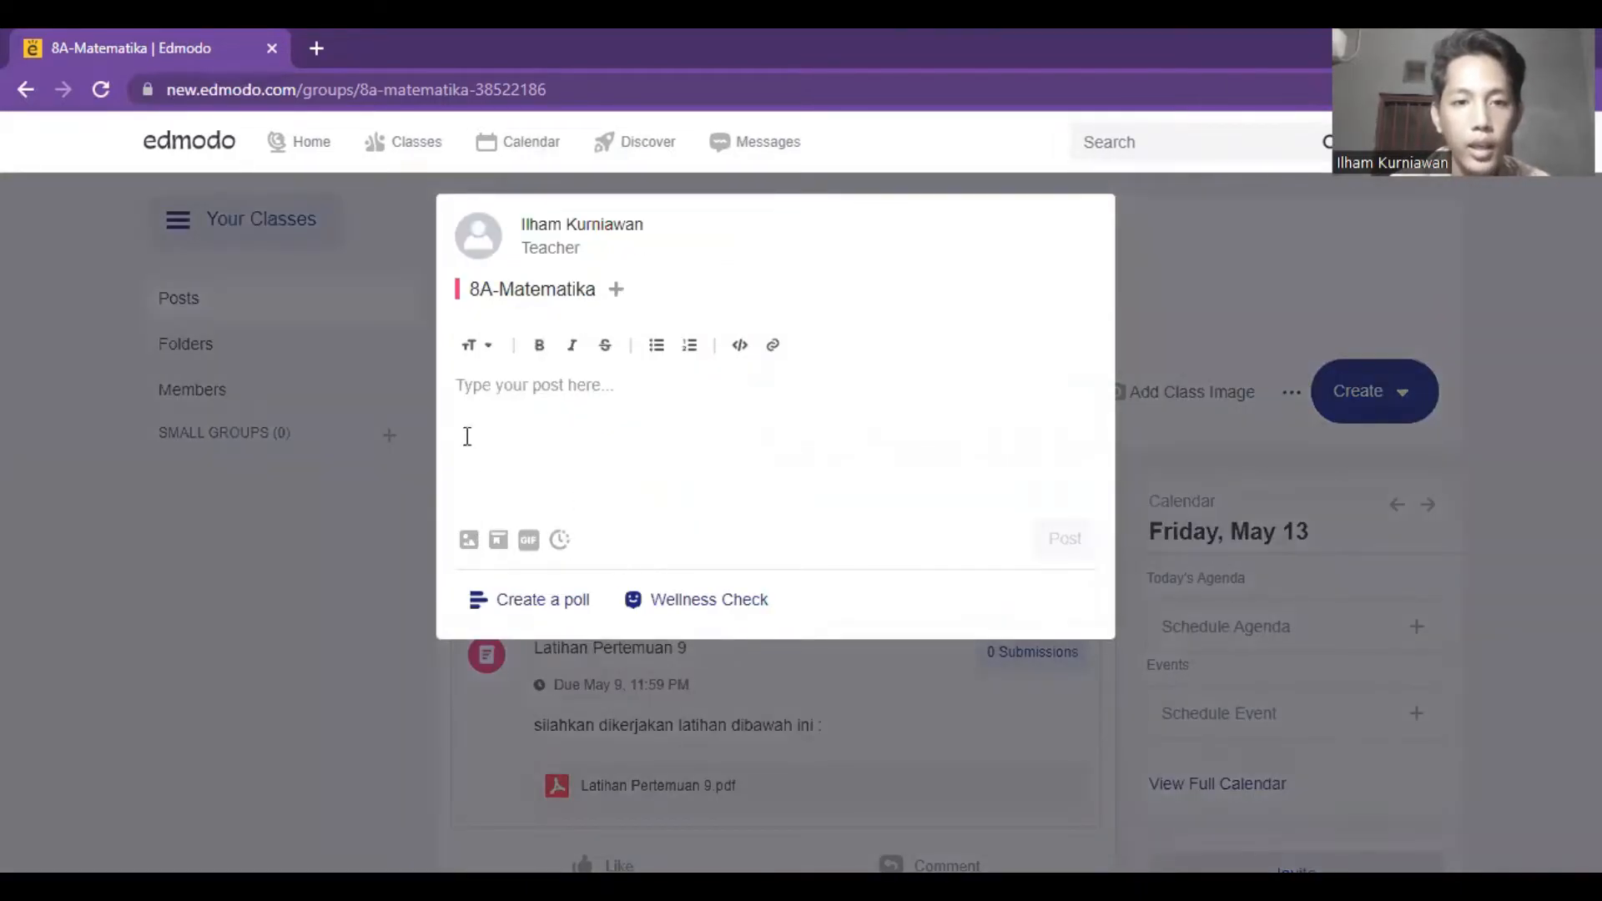
{"action": "left_click", "coordinate": [525, 413]}
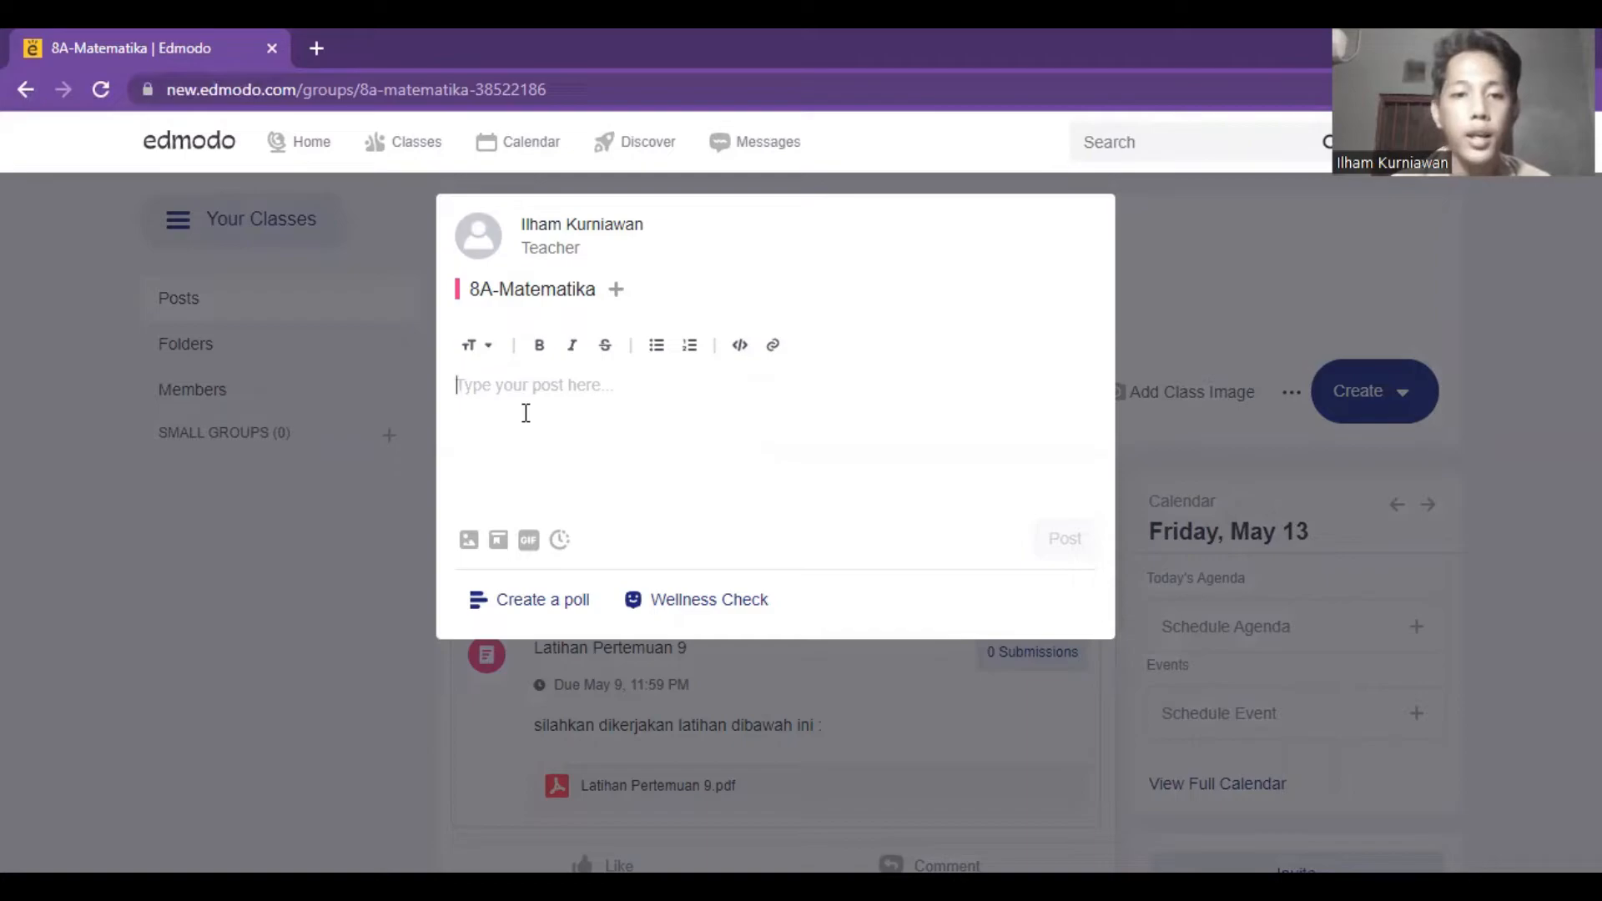
{"action": "left_click", "coordinate": [540, 602]}
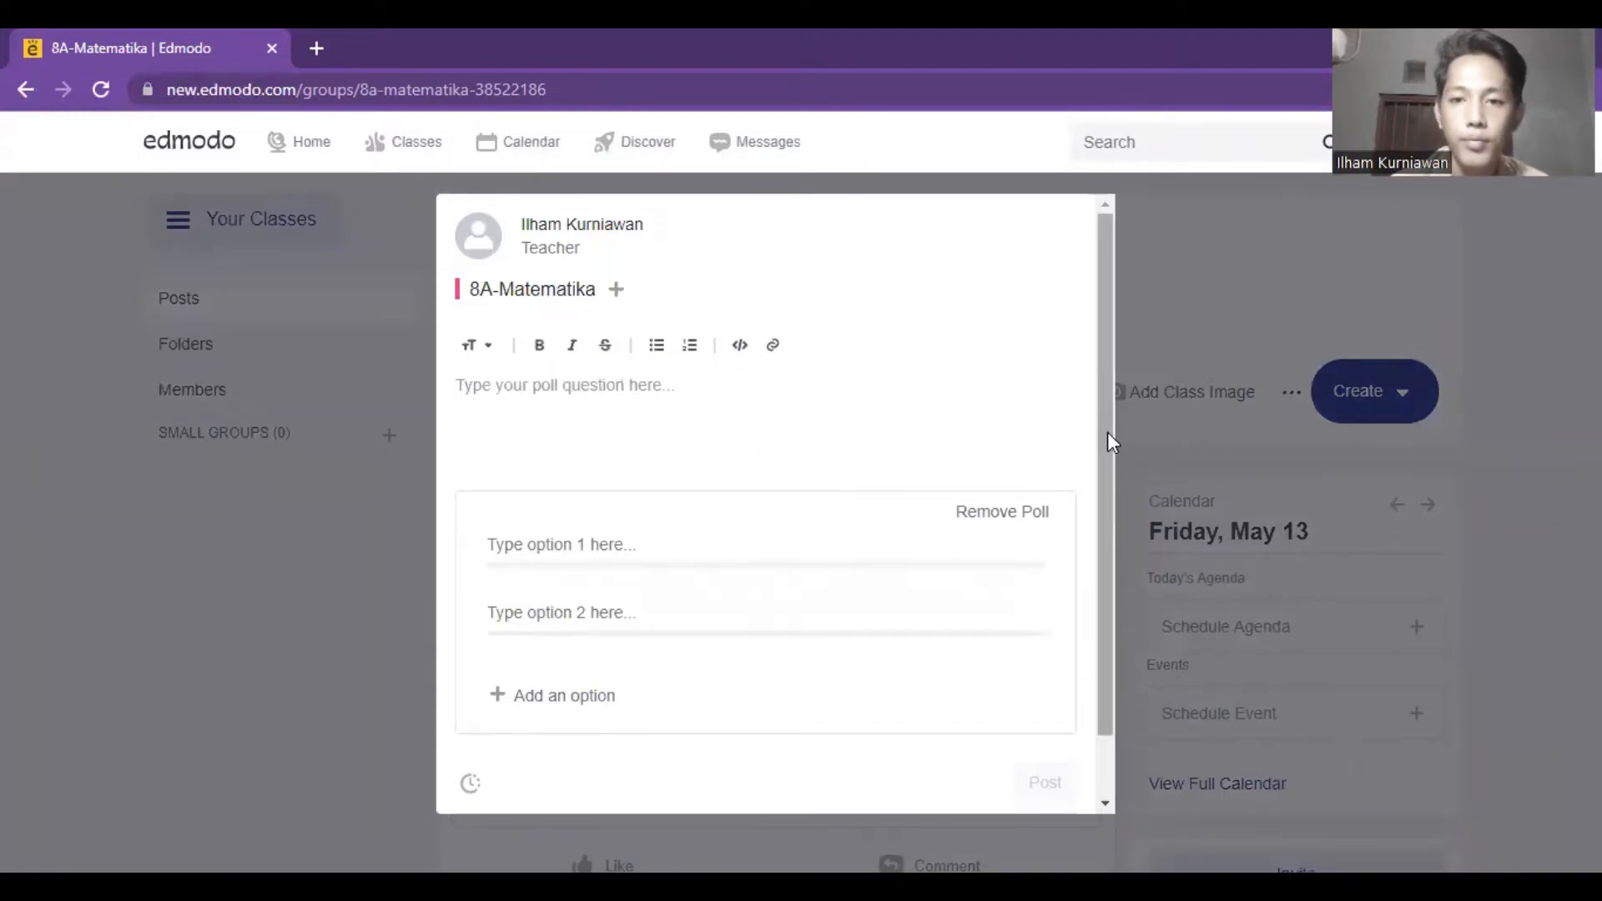
{"action": "scroll", "coordinate": [1105, 456], "scroll_direction": "down", "scroll_amount": 1}
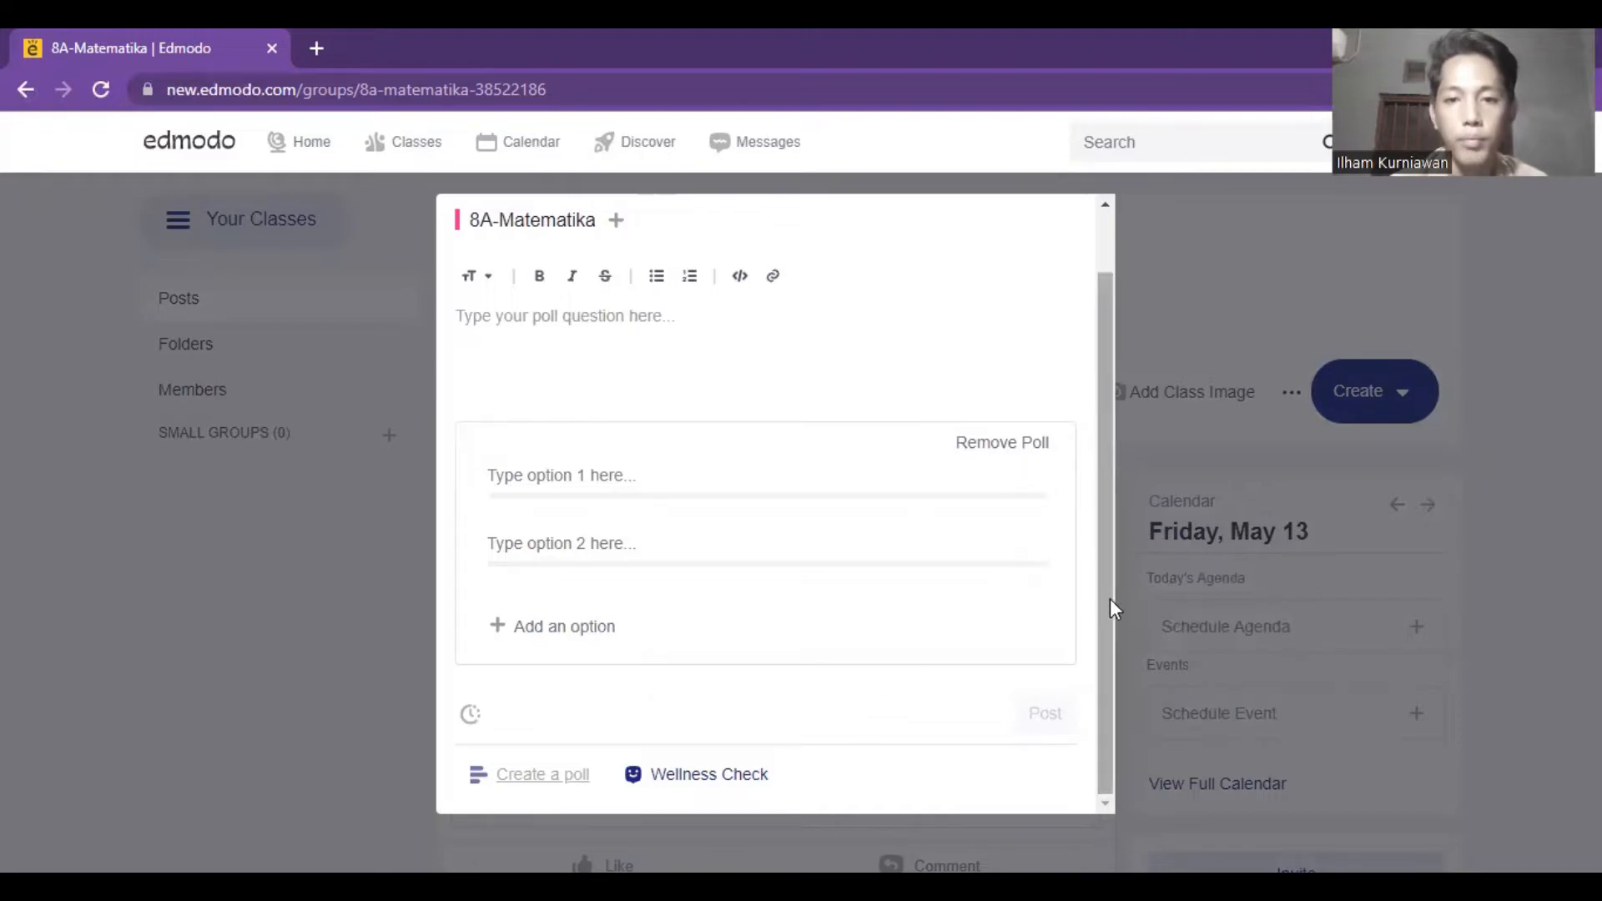
{"action": "scroll", "coordinate": [1110, 598], "scroll_direction": "up", "scroll_amount": 1}
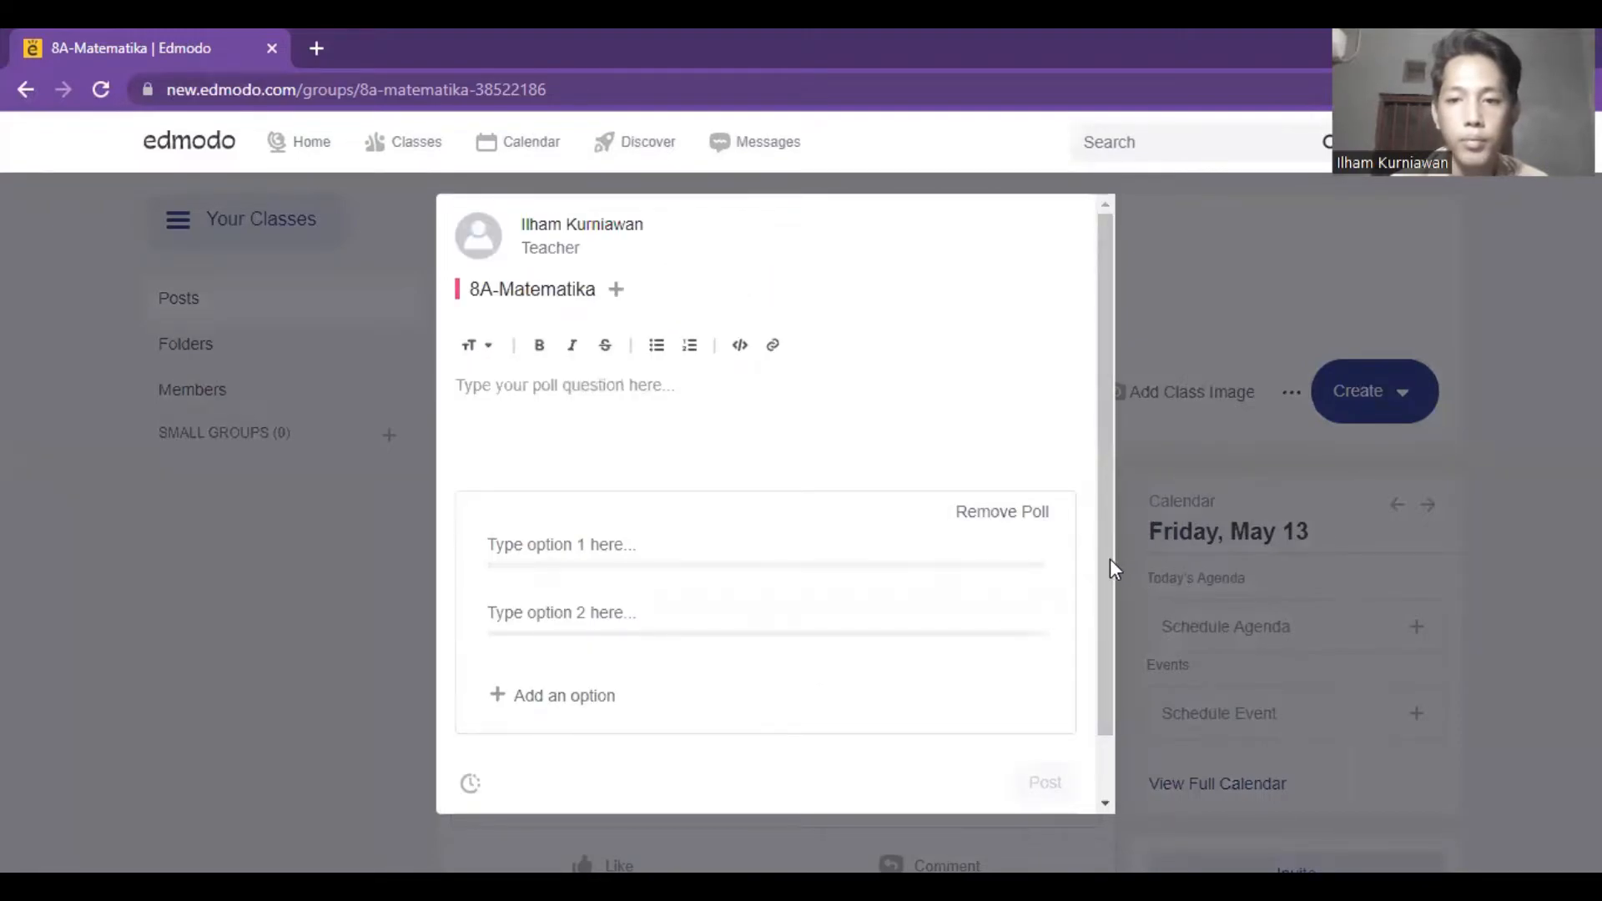
{"action": "scroll", "coordinate": [1103, 558], "scroll_direction": "down", "scroll_amount": 1}
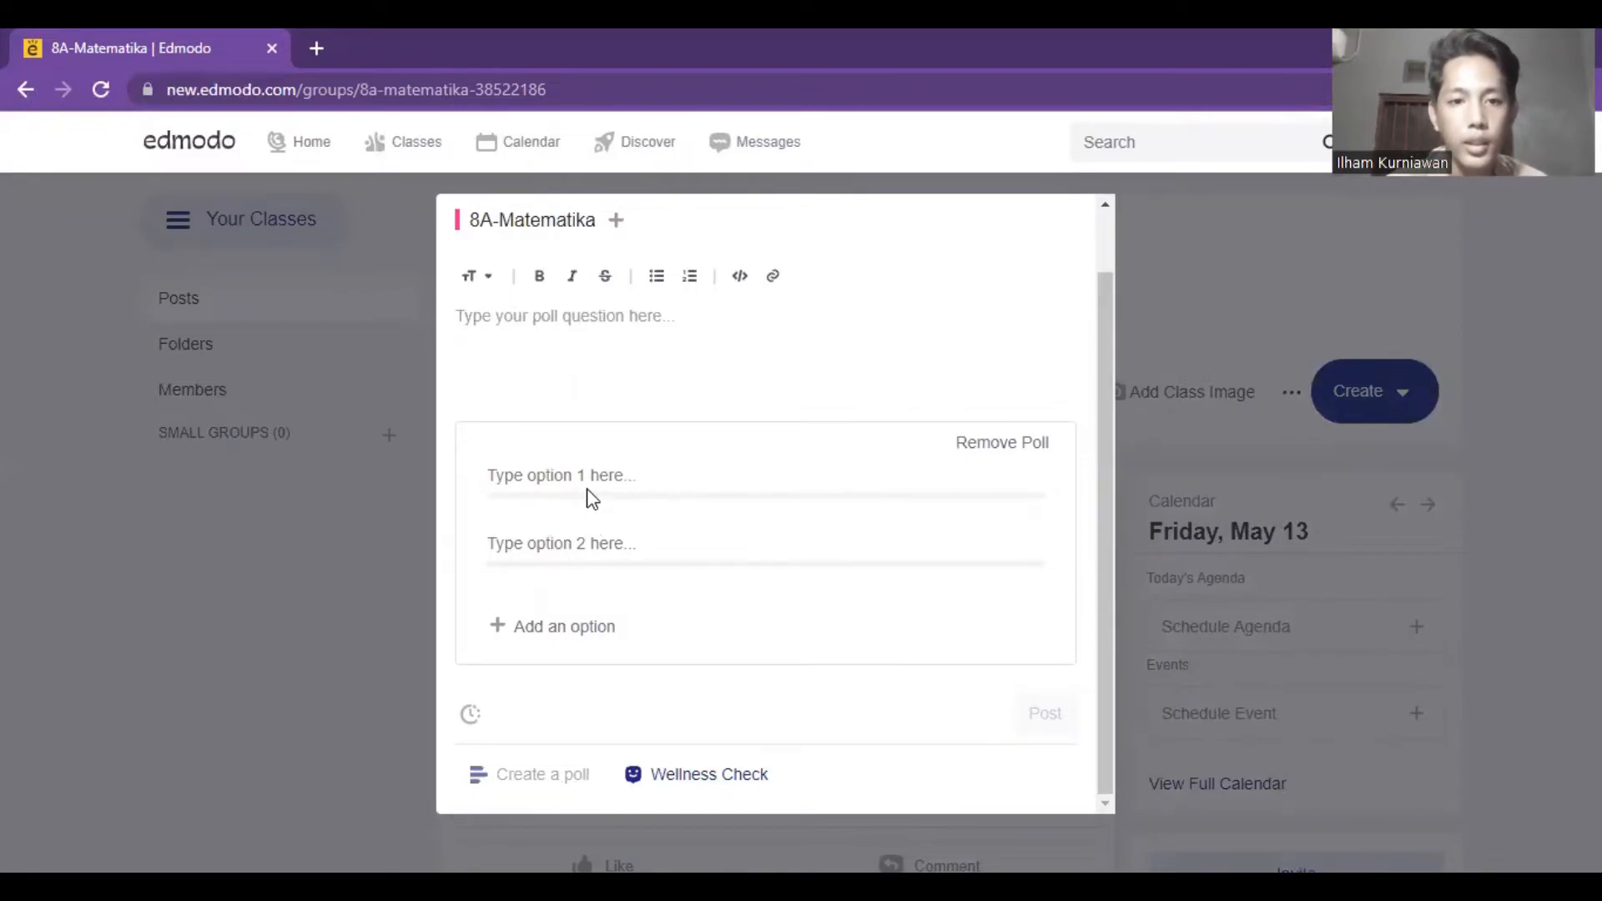
{"action": "left_click", "coordinate": [975, 449]}
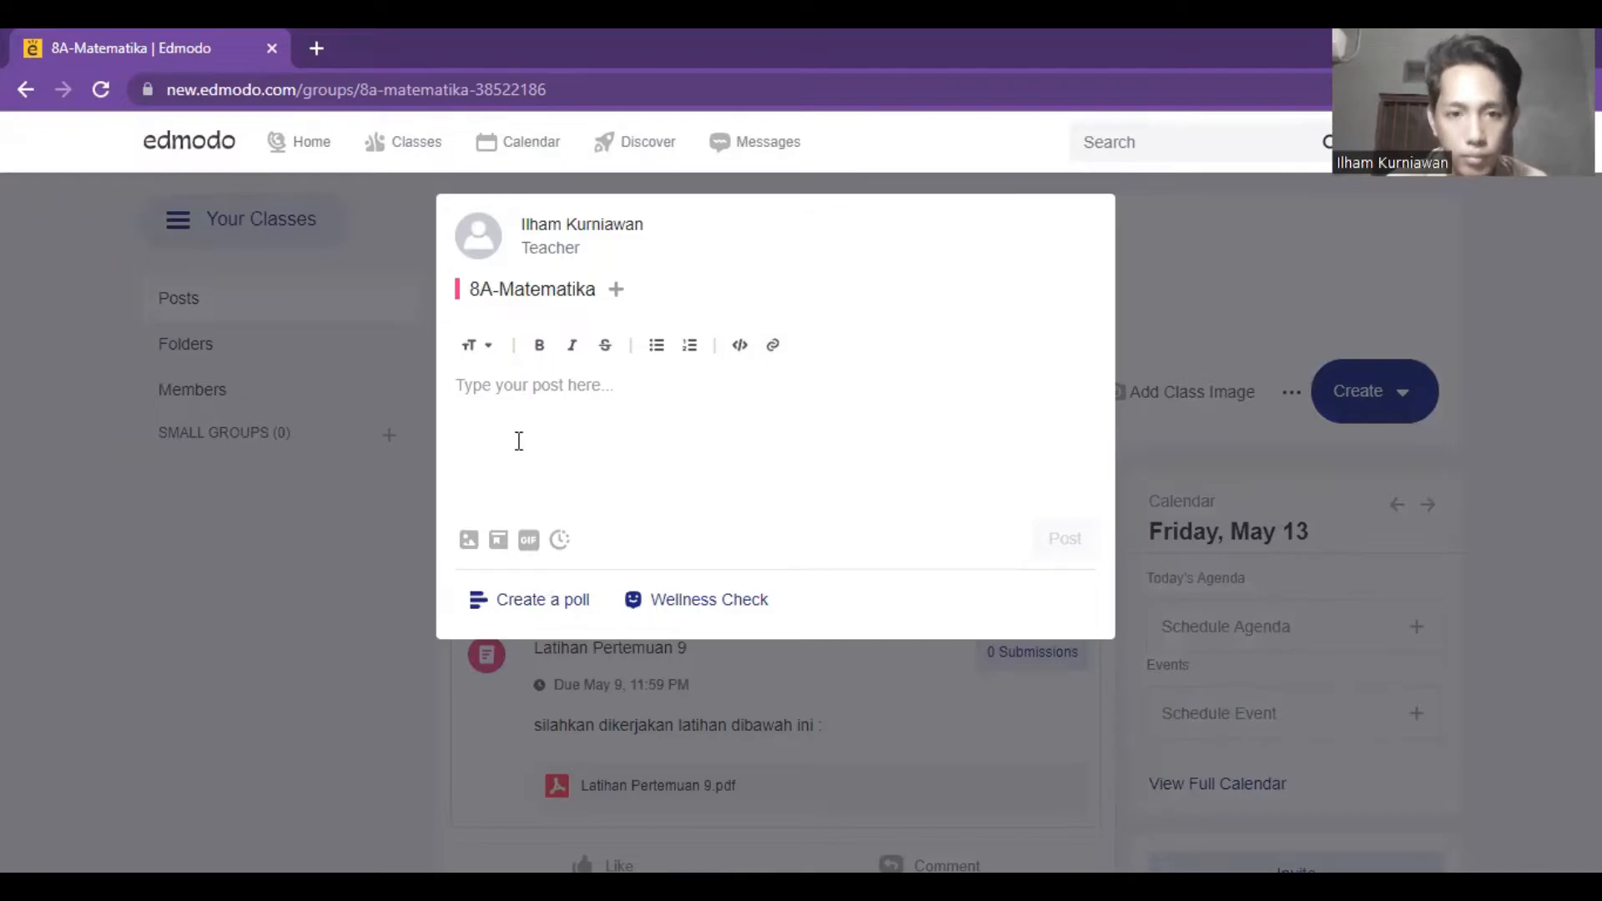
Browse for a file to attach to the class post, cancel the selection and close the empty post
{"action": "left_click", "coordinate": [469, 541]}
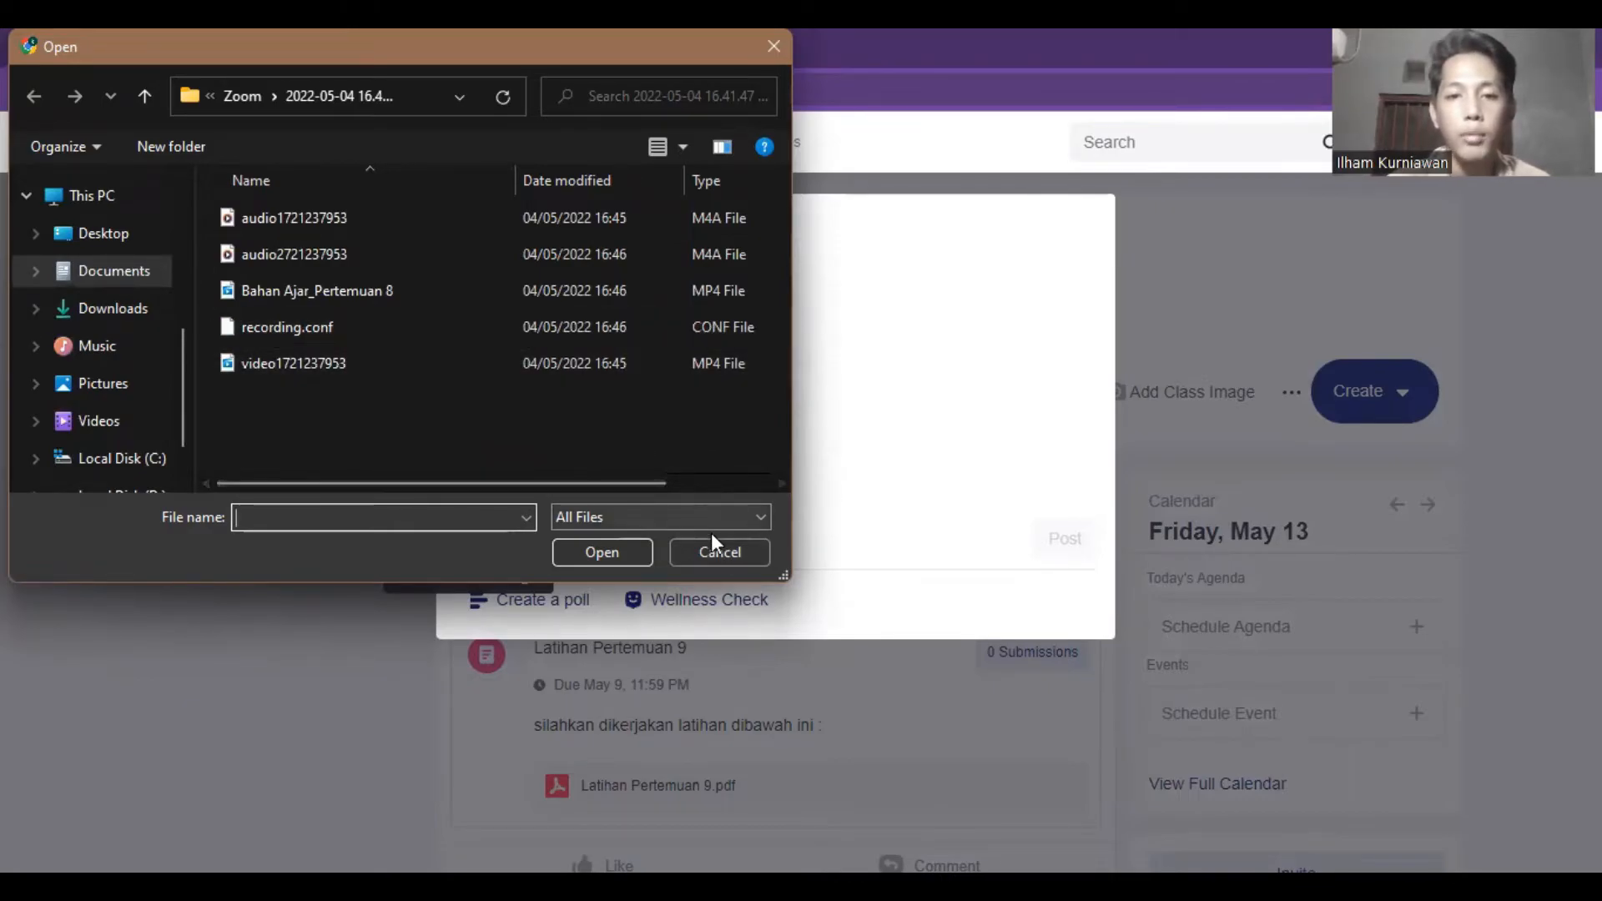
{"action": "left_click", "coordinate": [701, 559]}
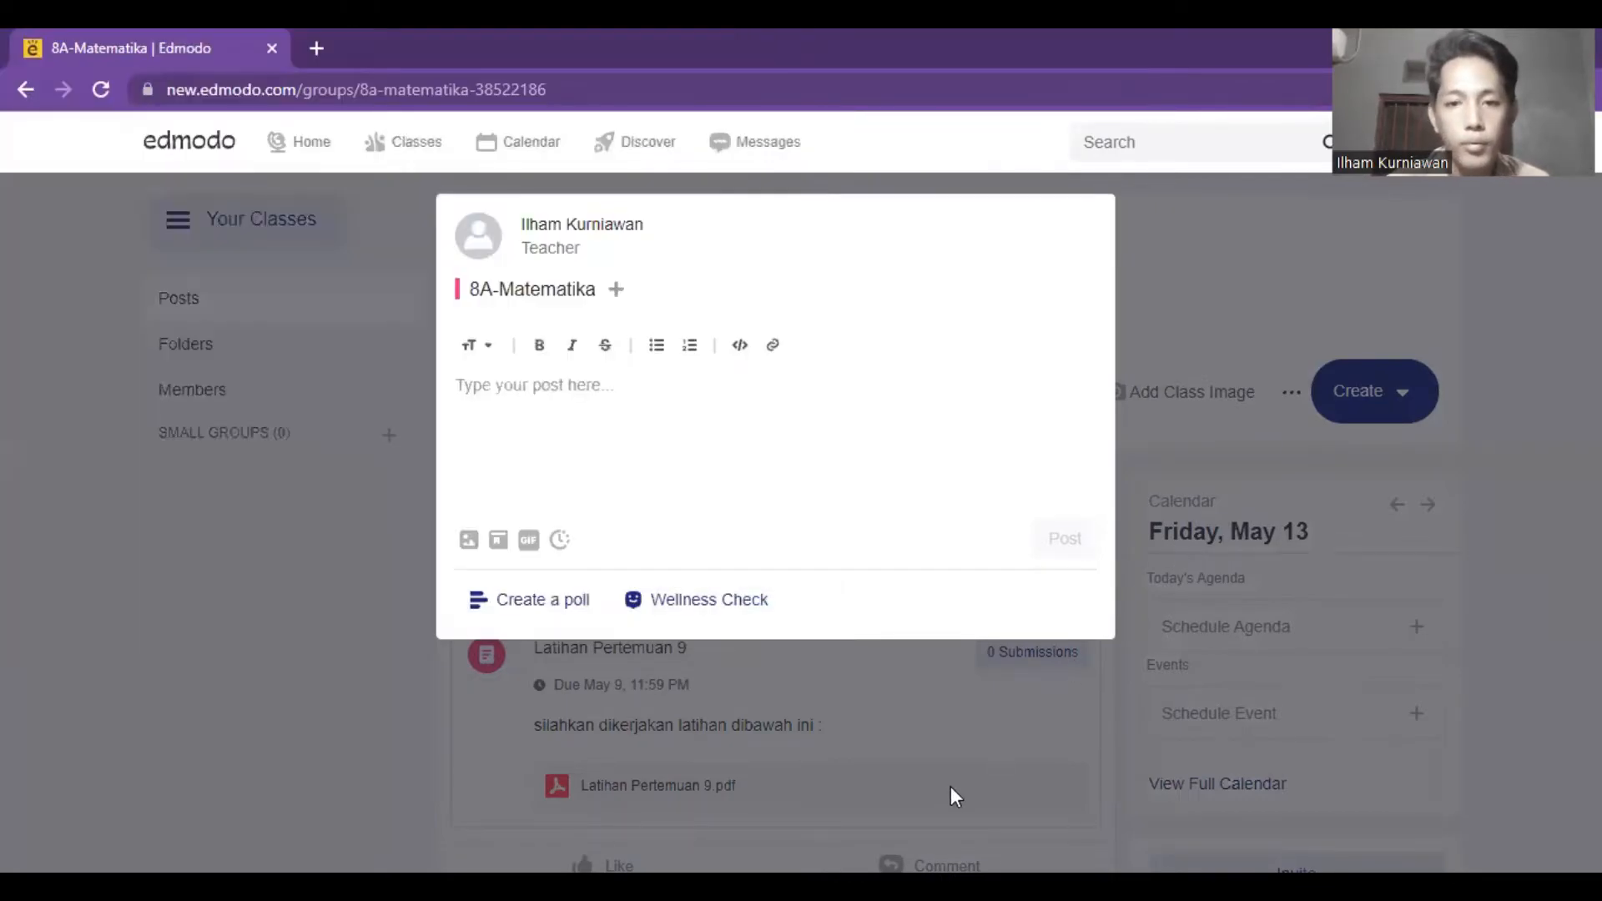
{"action": "left_click", "coordinate": [951, 788]}
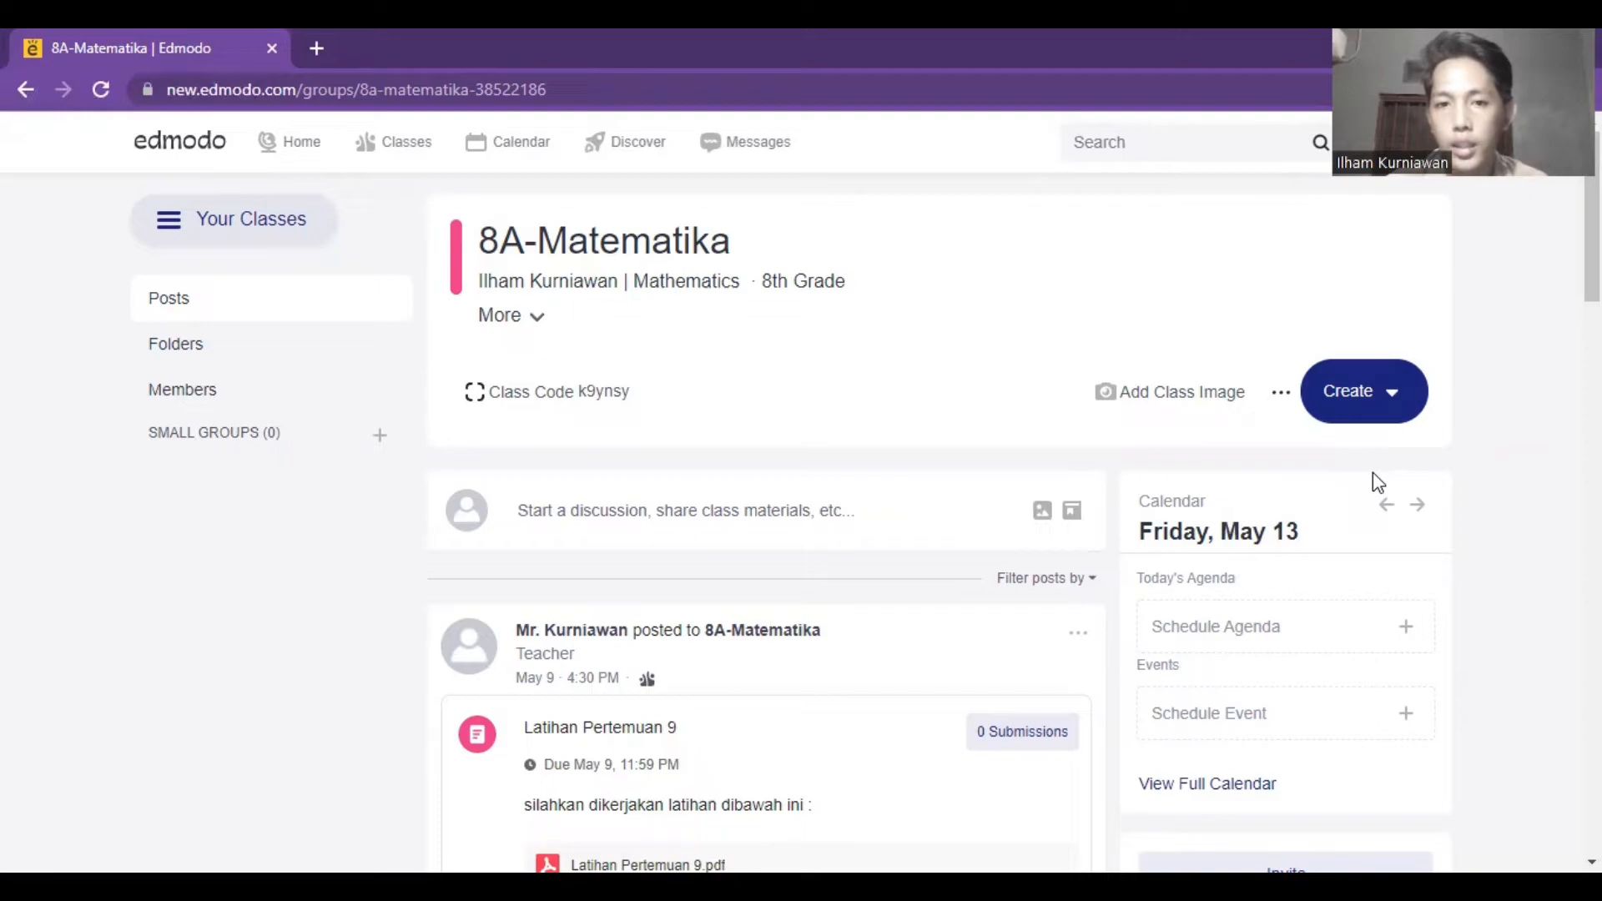
Create a new assignment for the 8A-Matematika class
{"action": "left_click", "coordinate": [1388, 406]}
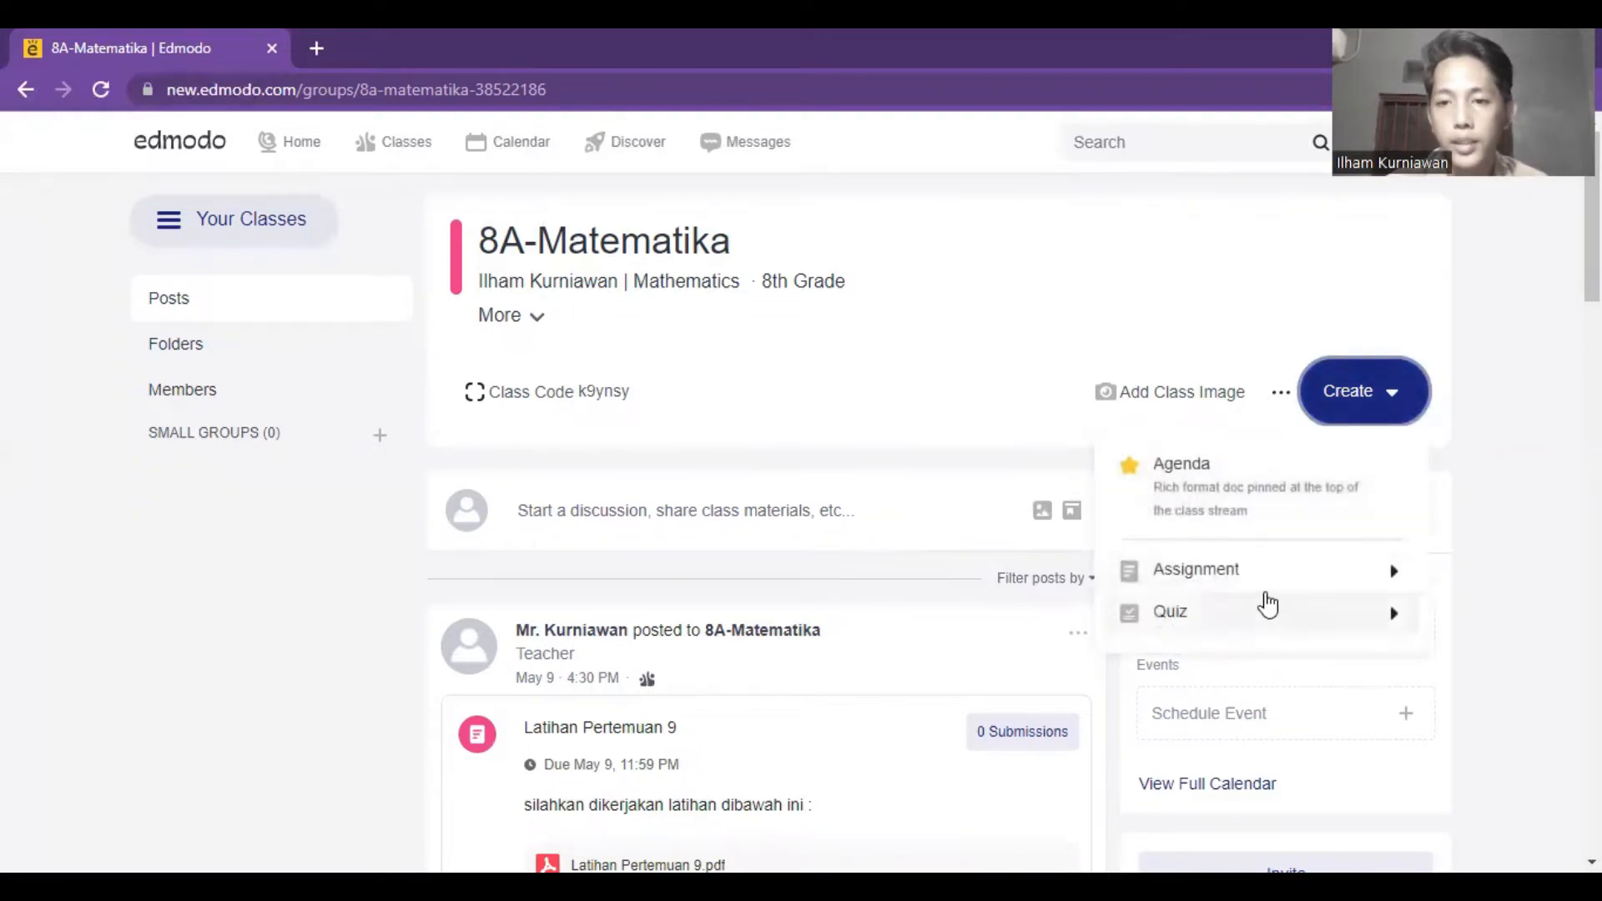
{"action": "mouse_move", "coordinate": [1255, 580]}
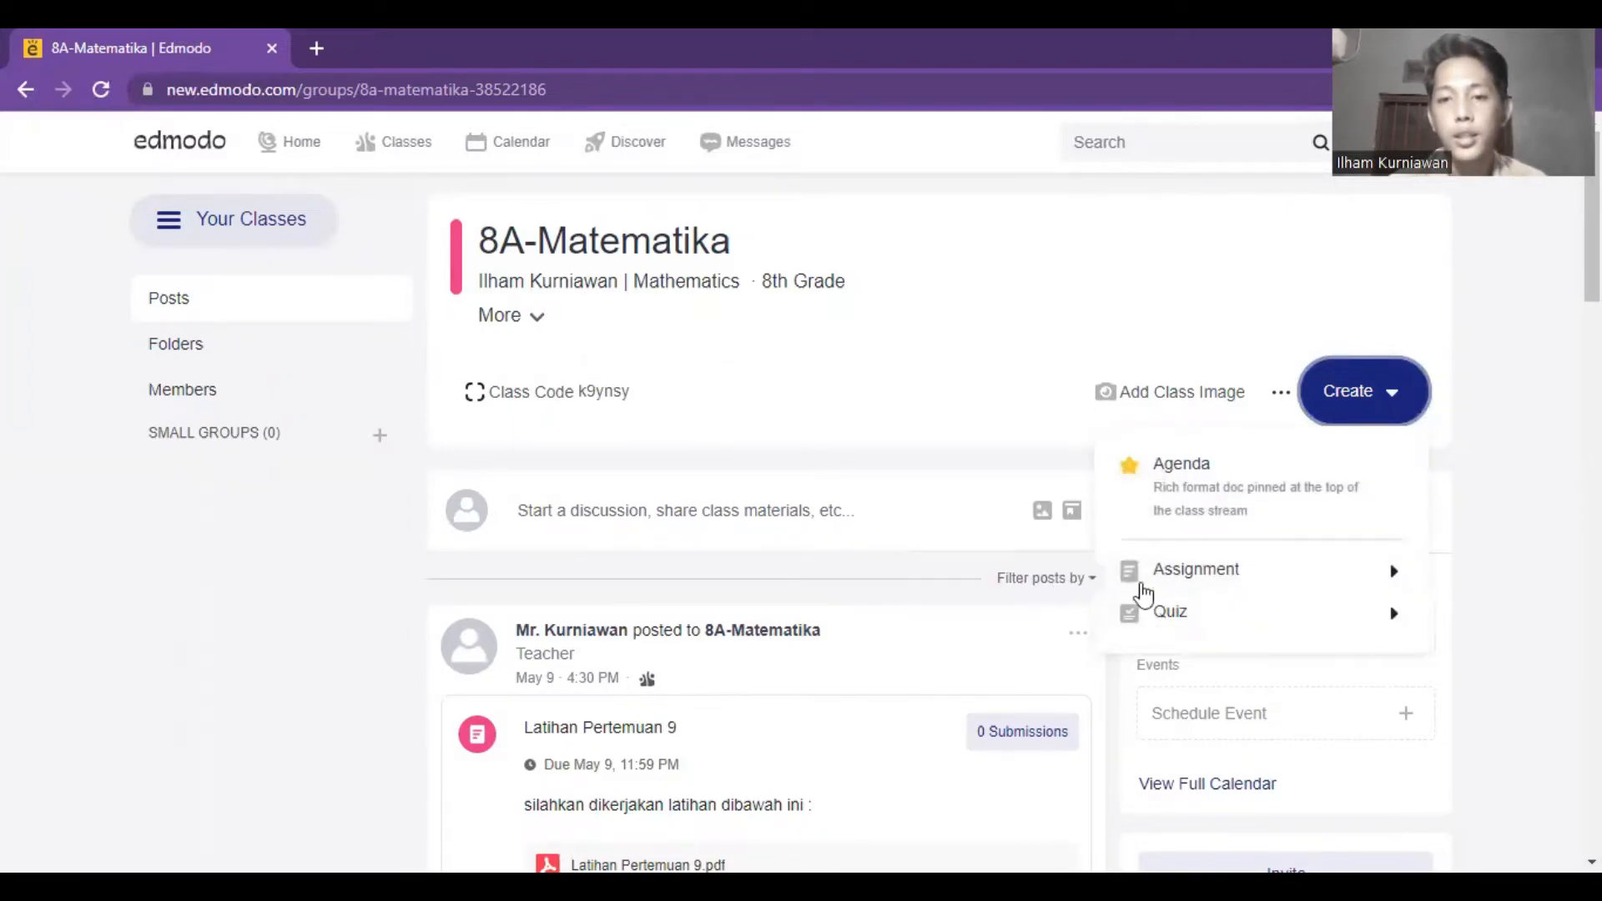
{"action": "left_click", "coordinate": [1180, 577]}
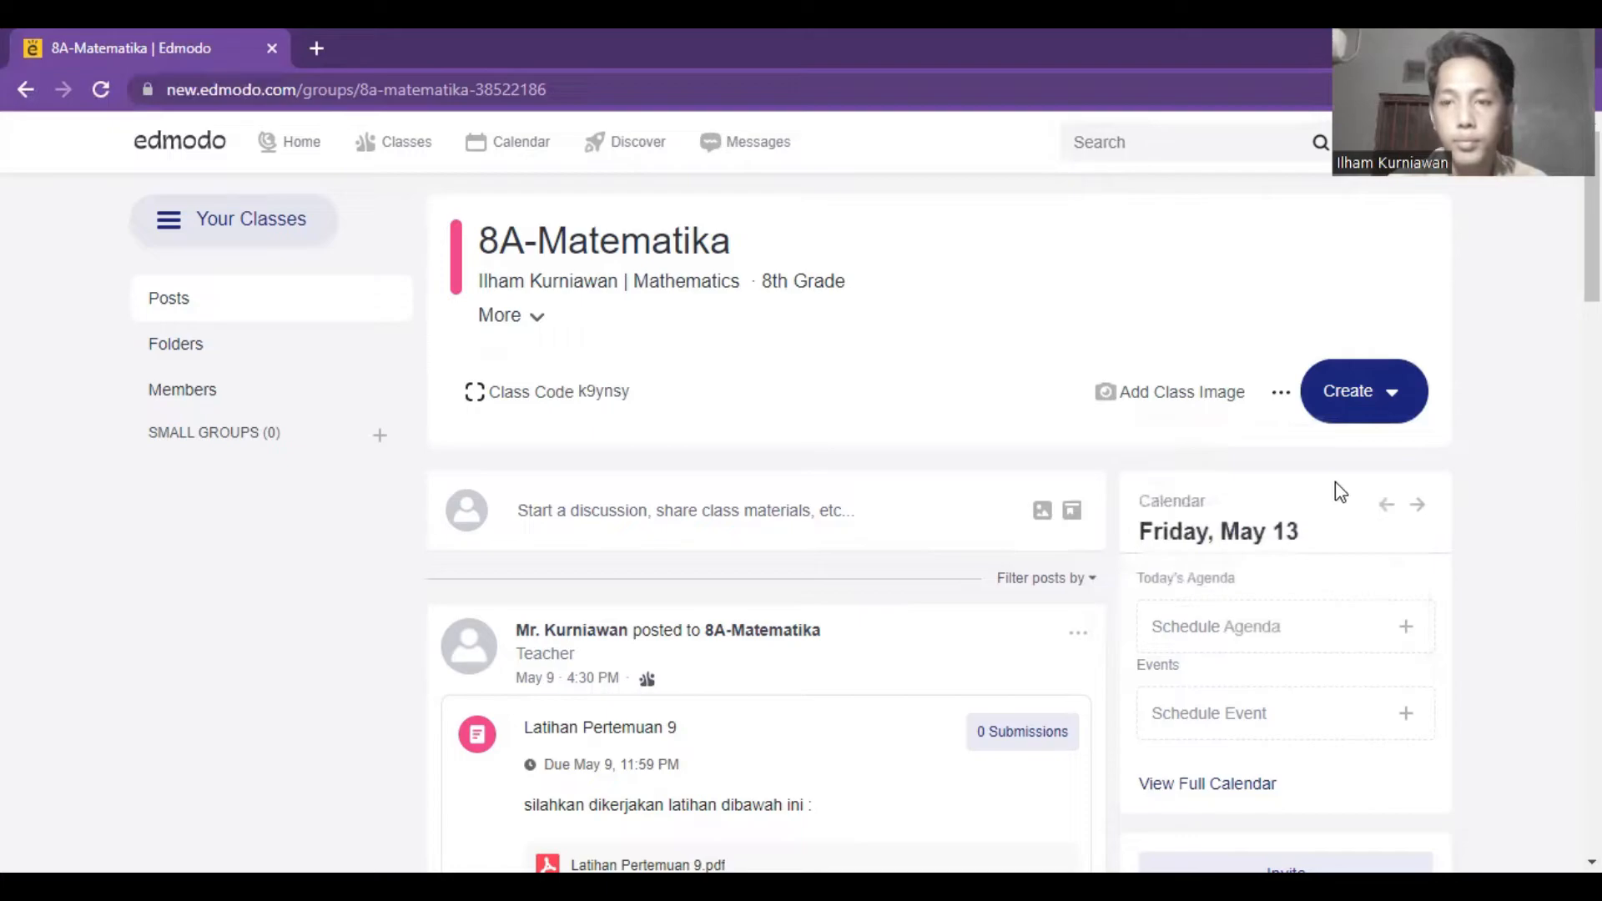
{"action": "left_click", "coordinate": [1360, 405]}
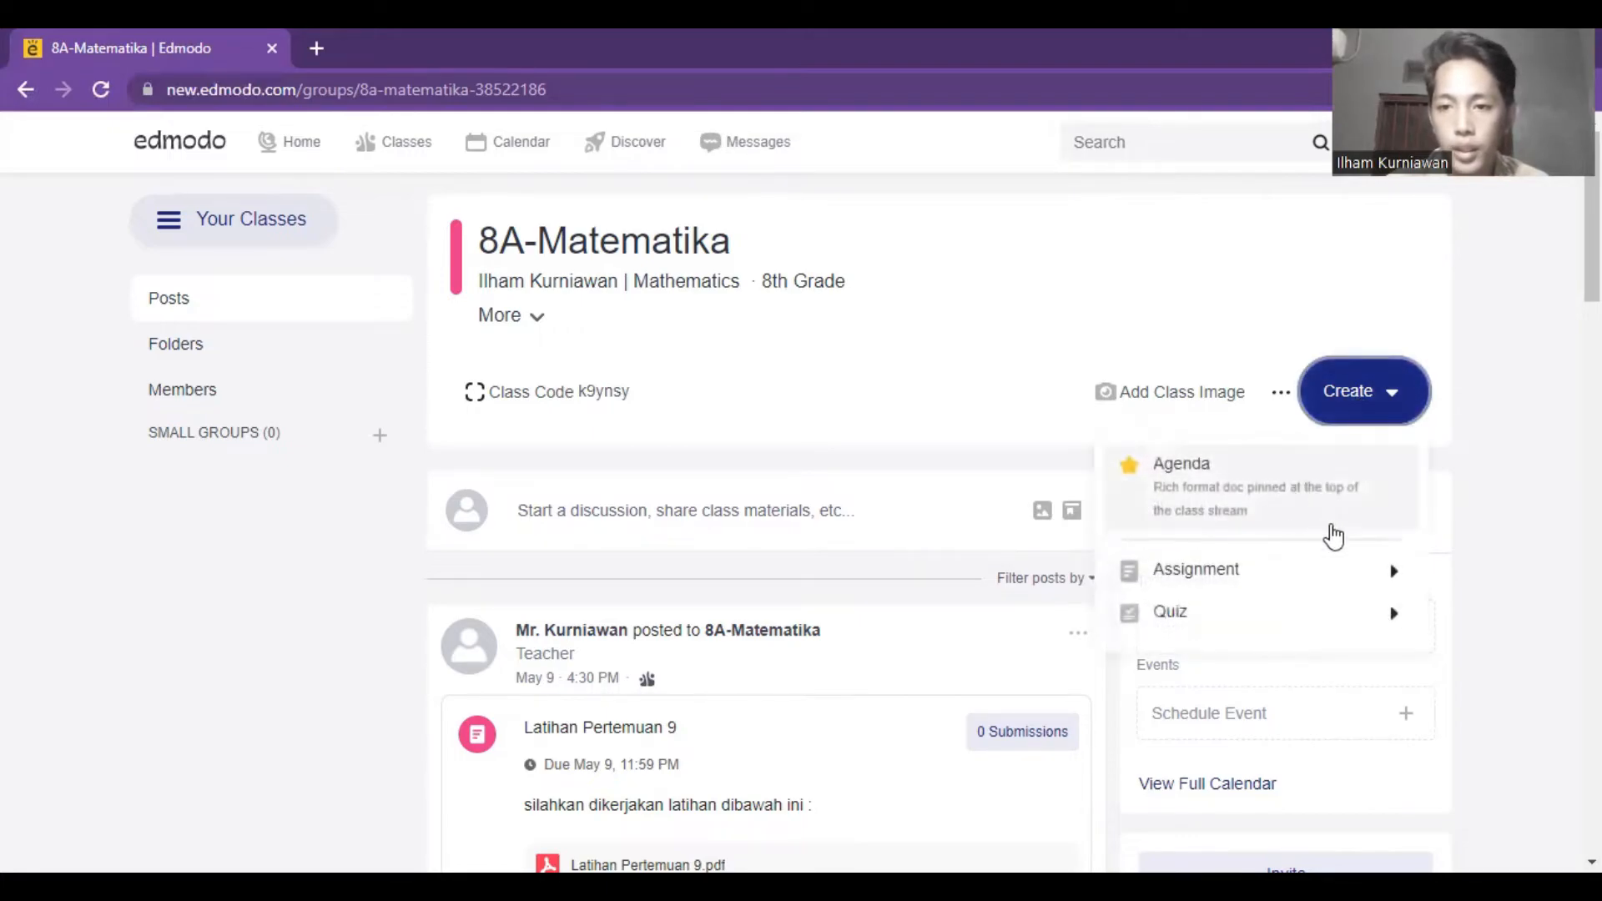
{"action": "mouse_move", "coordinate": [1309, 565]}
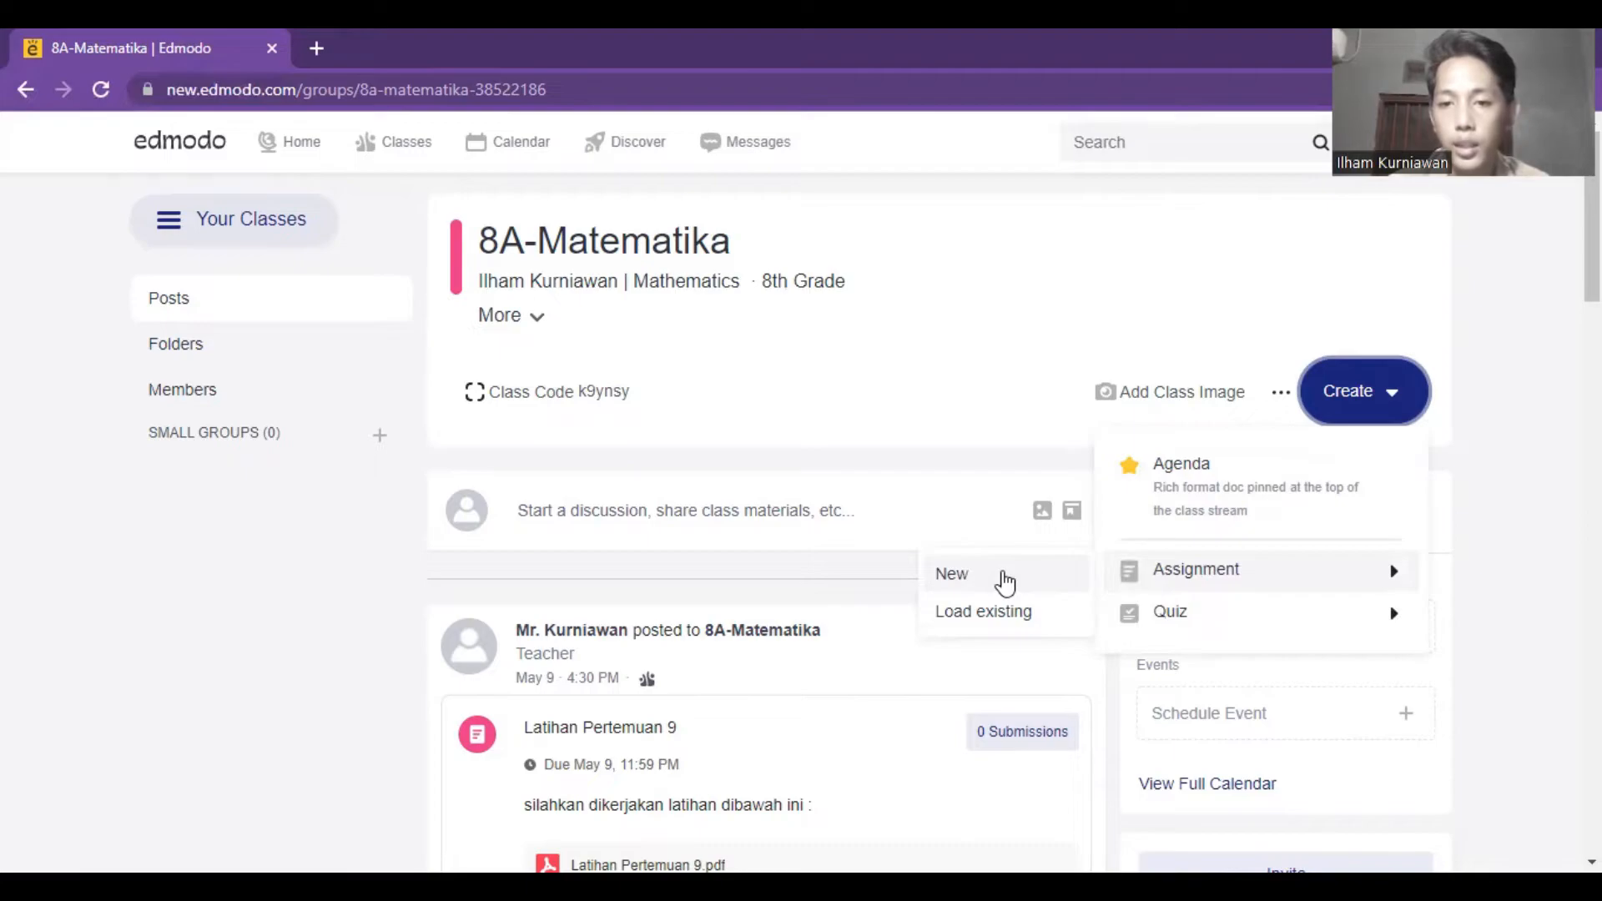
{"action": "left_click", "coordinate": [1005, 581]}
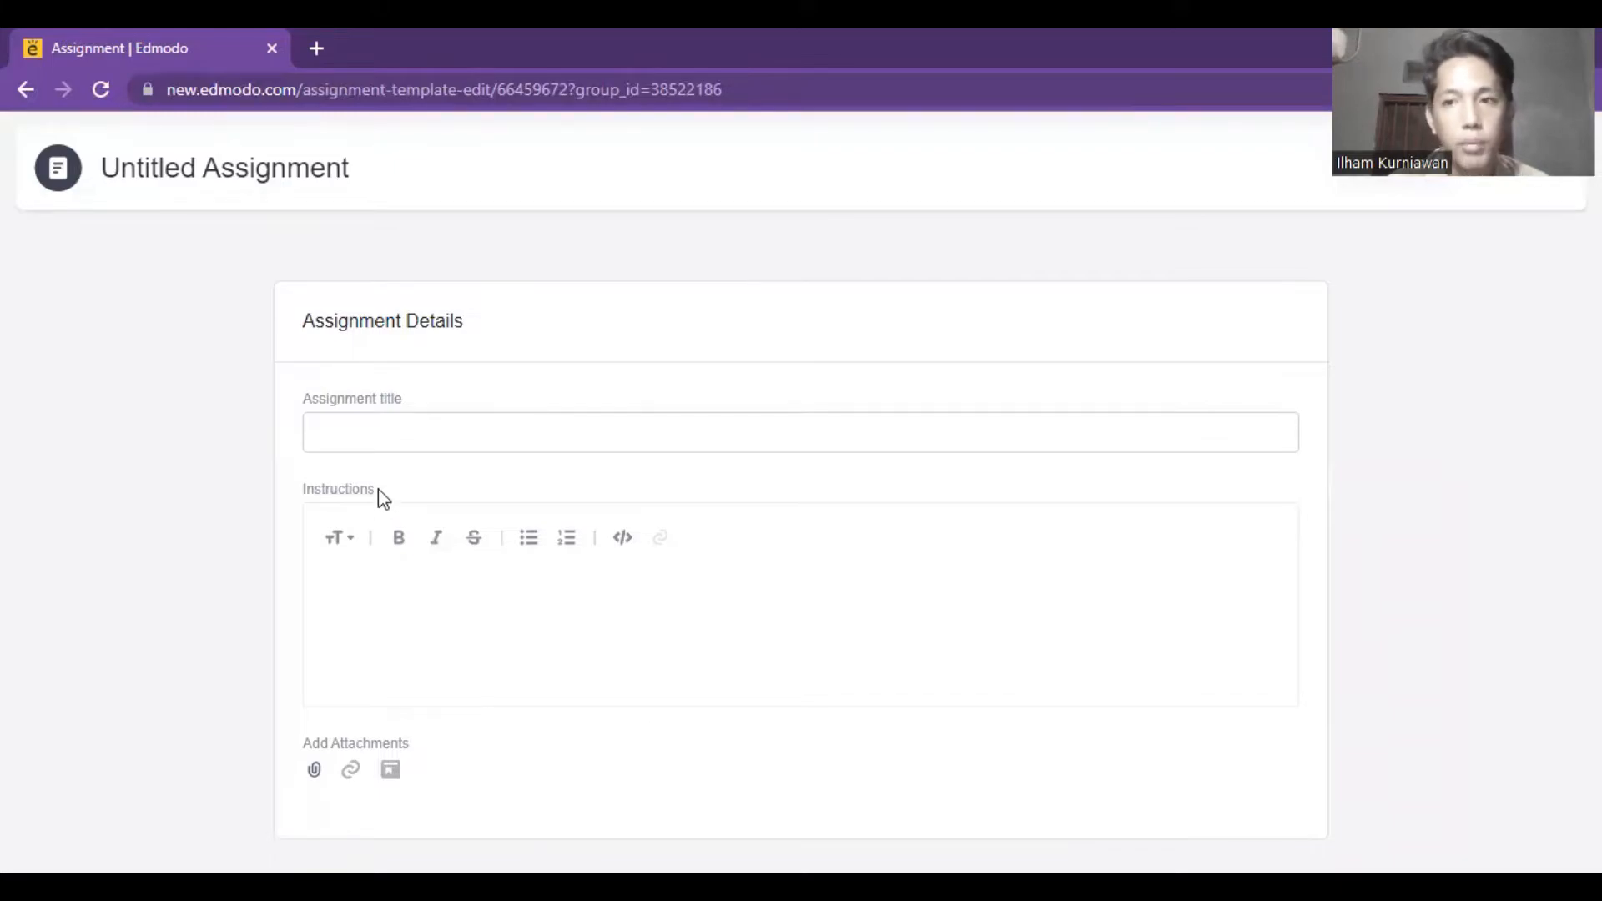
Examine the assignment's title, instructions and file attachment options, cancel the file selection and return to the class page
{"action": "left_click", "coordinate": [418, 451]}
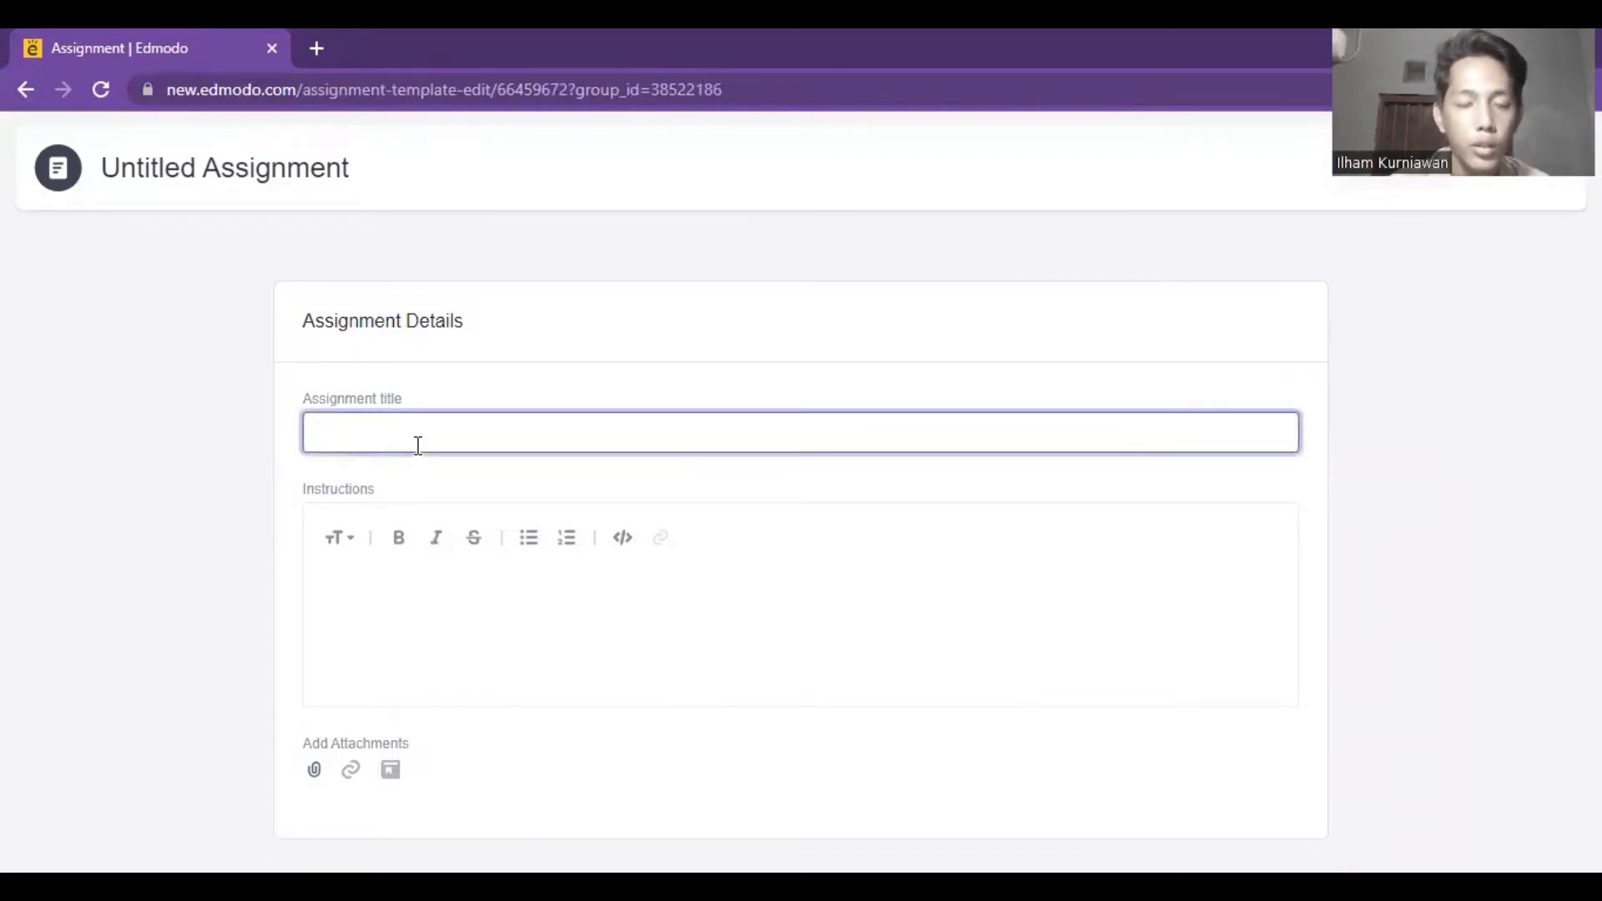
{"action": "left_click", "coordinate": [443, 576]}
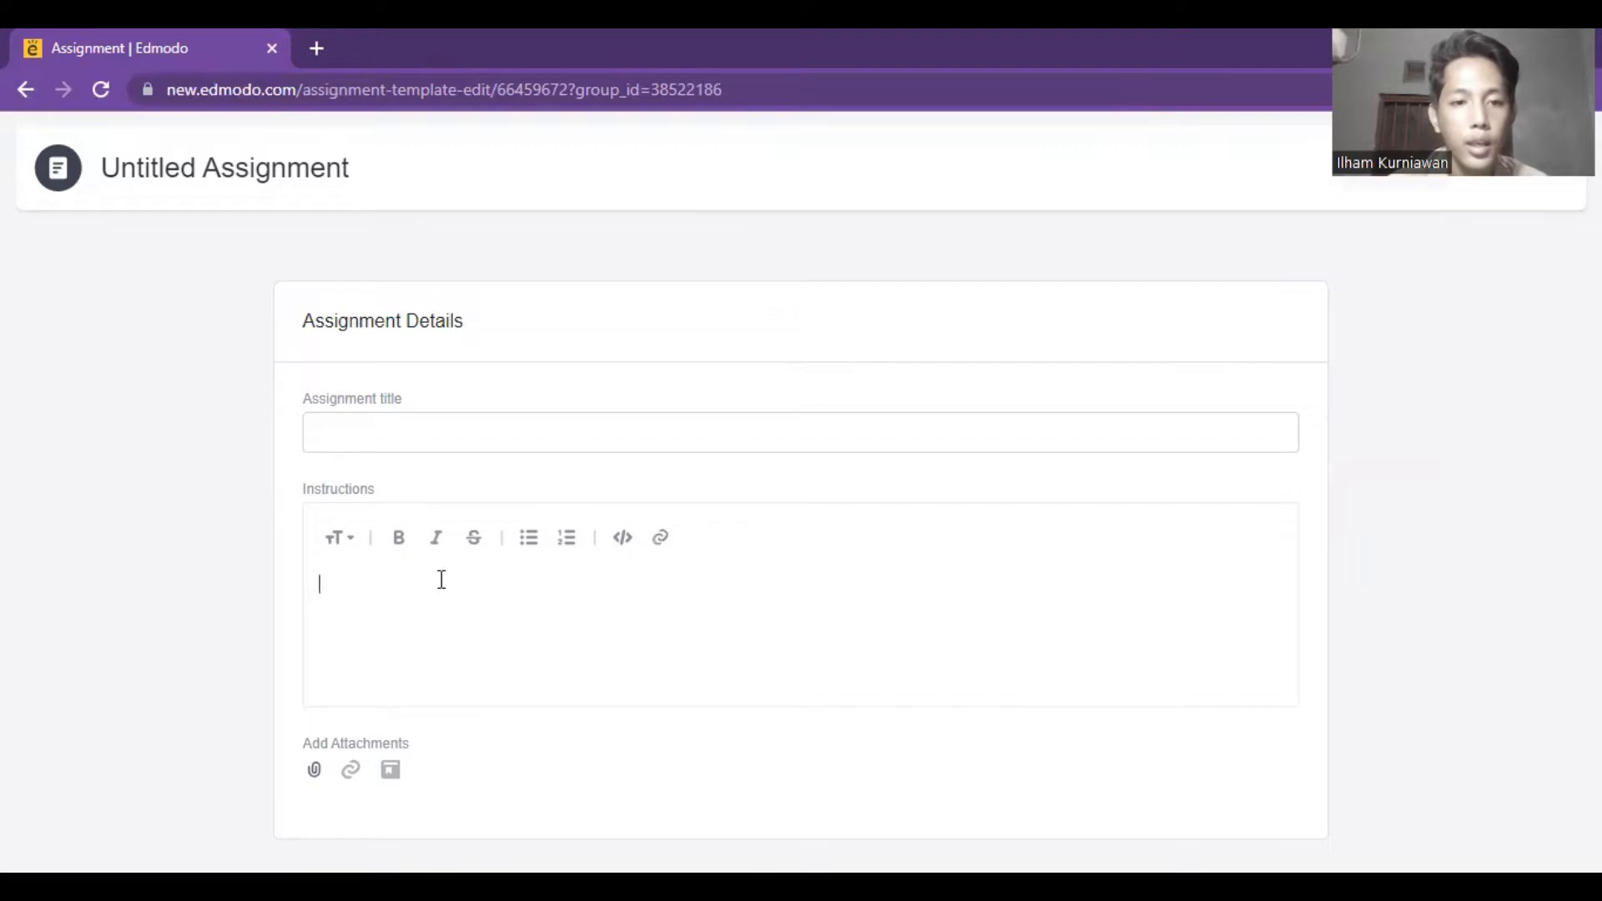
{"action": "left_click", "coordinate": [314, 771]}
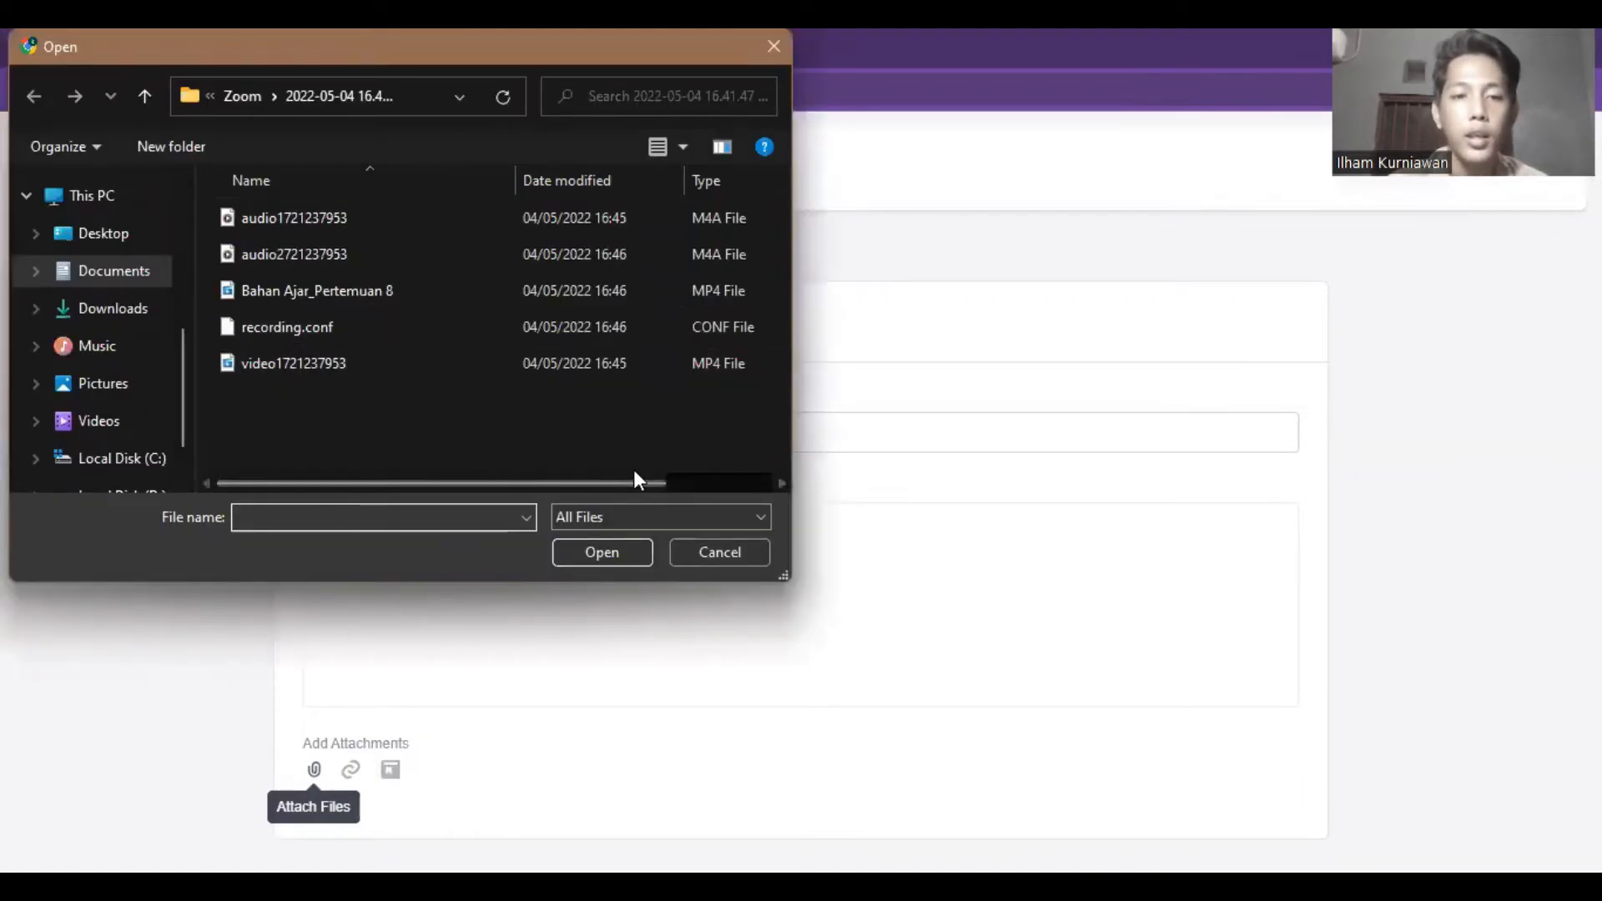
{"action": "left_click", "coordinate": [685, 556]}
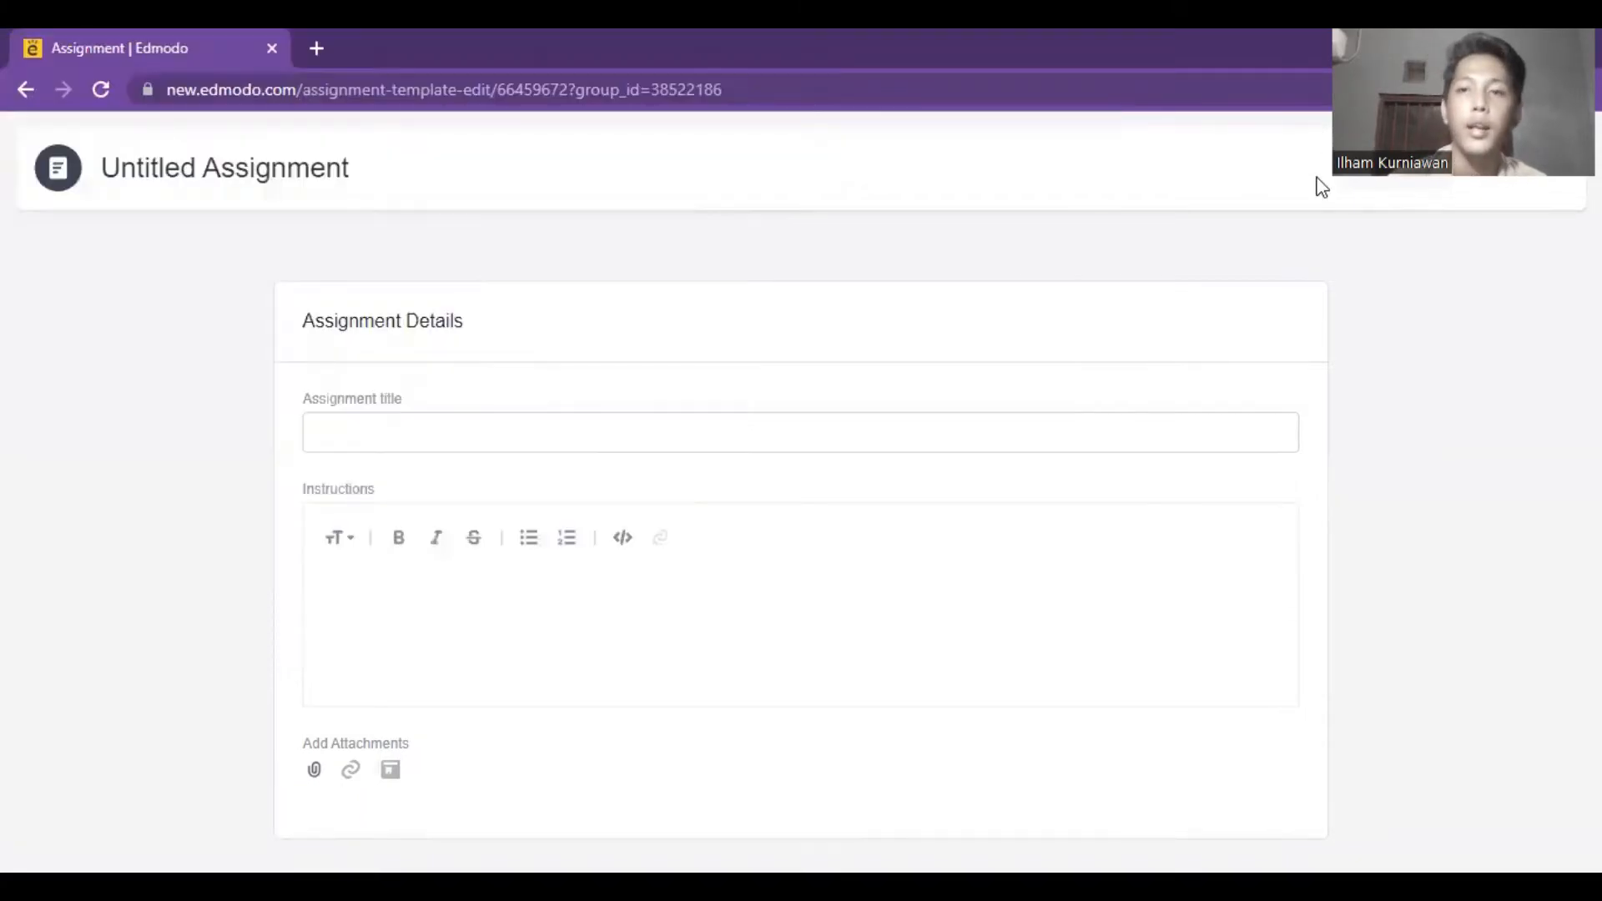
{"action": "key", "text": "alt+Left"}
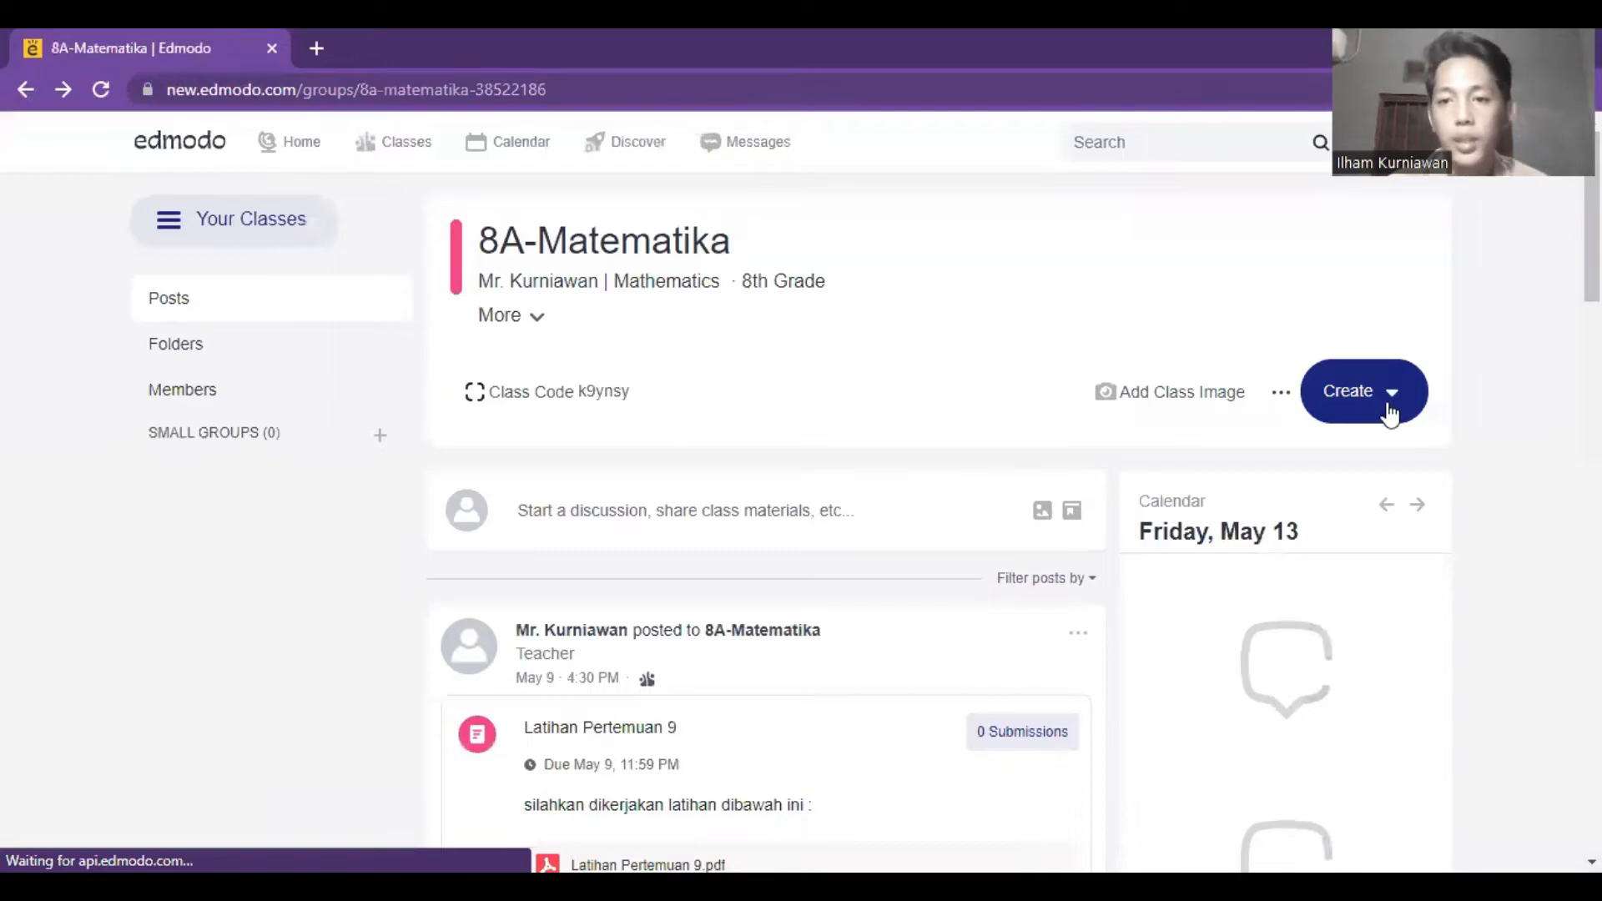
Create a new quiz for the 8A-Matematika class
{"action": "left_click", "coordinate": [1389, 413]}
{"action": "mouse_move", "coordinate": [1209, 623]}
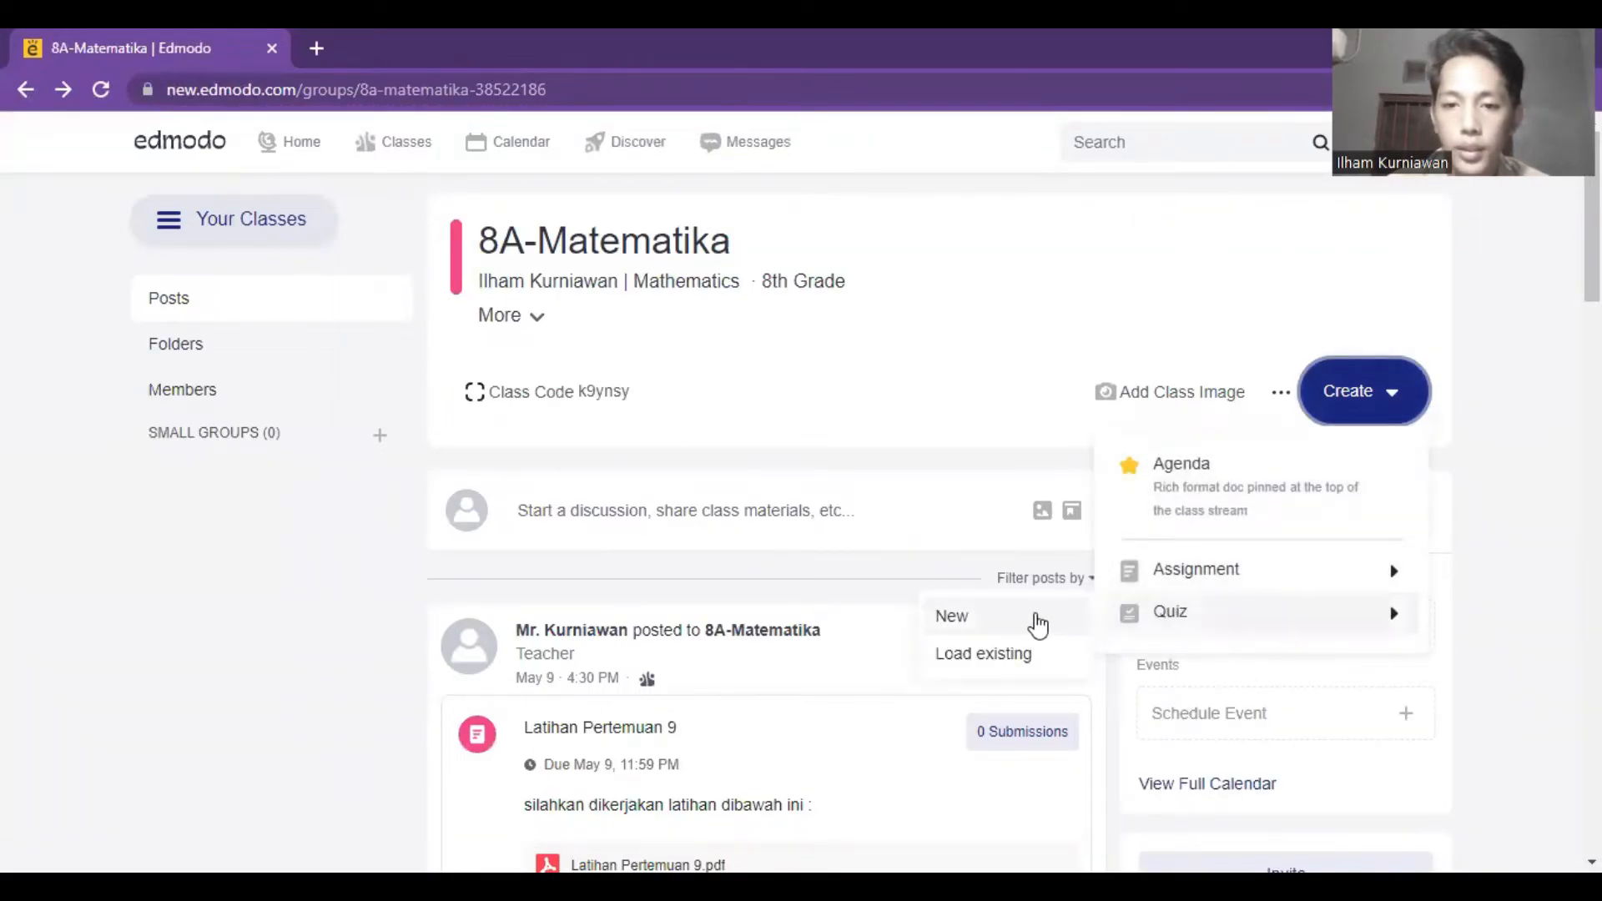
{"action": "left_click", "coordinate": [1000, 624]}
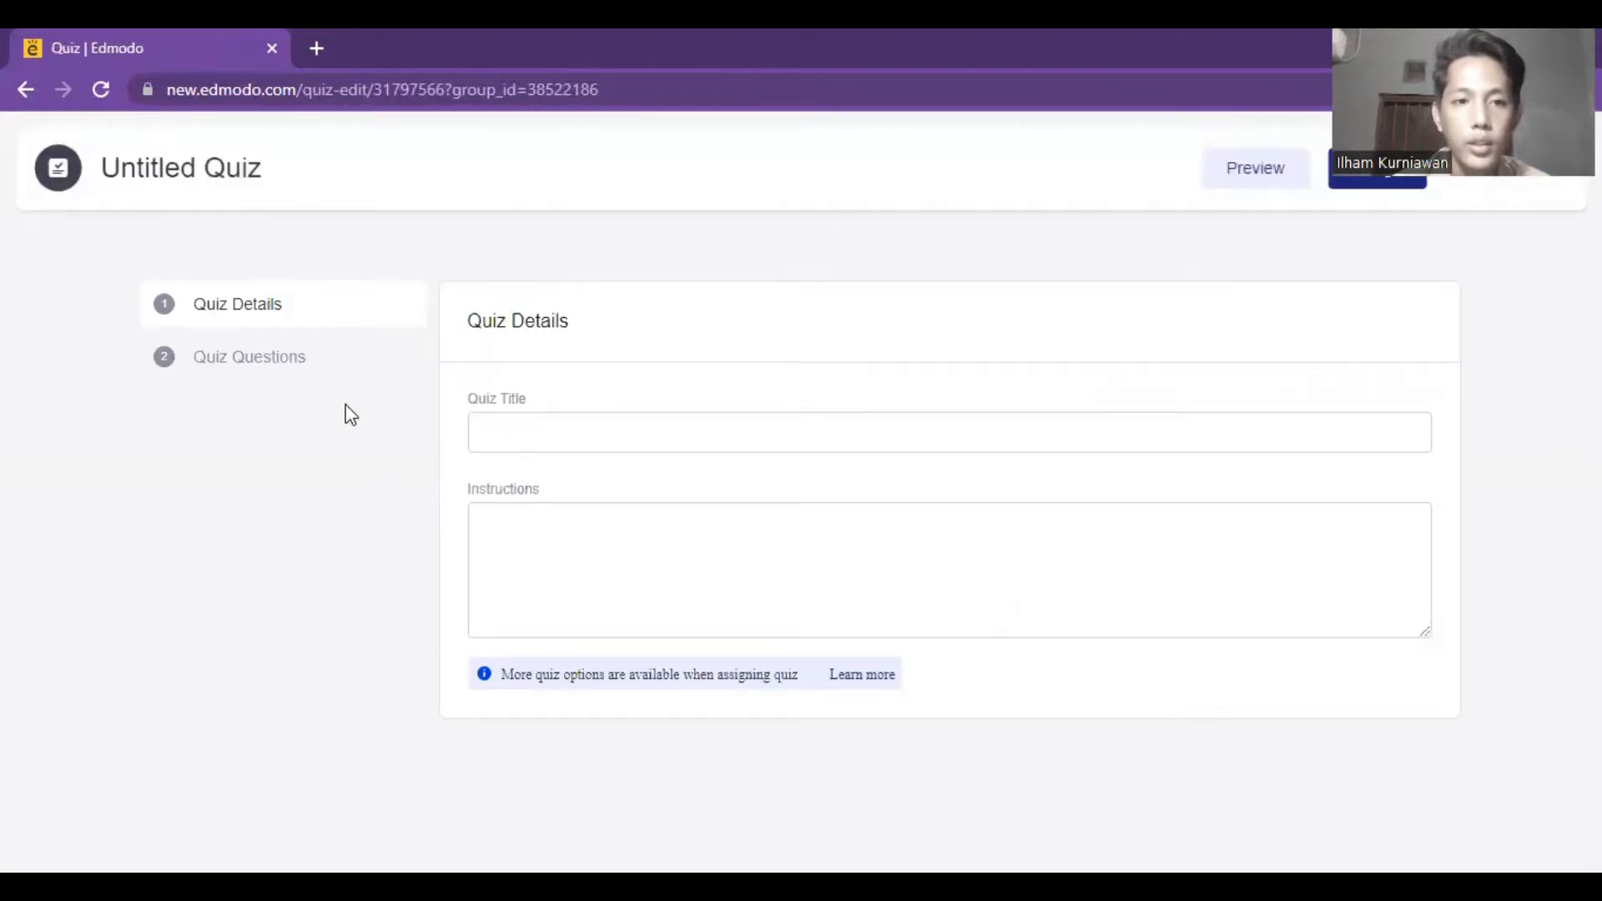
Open the quiz's questions section and examine the available question types without changing the first question's type
{"action": "left_click", "coordinate": [263, 364]}
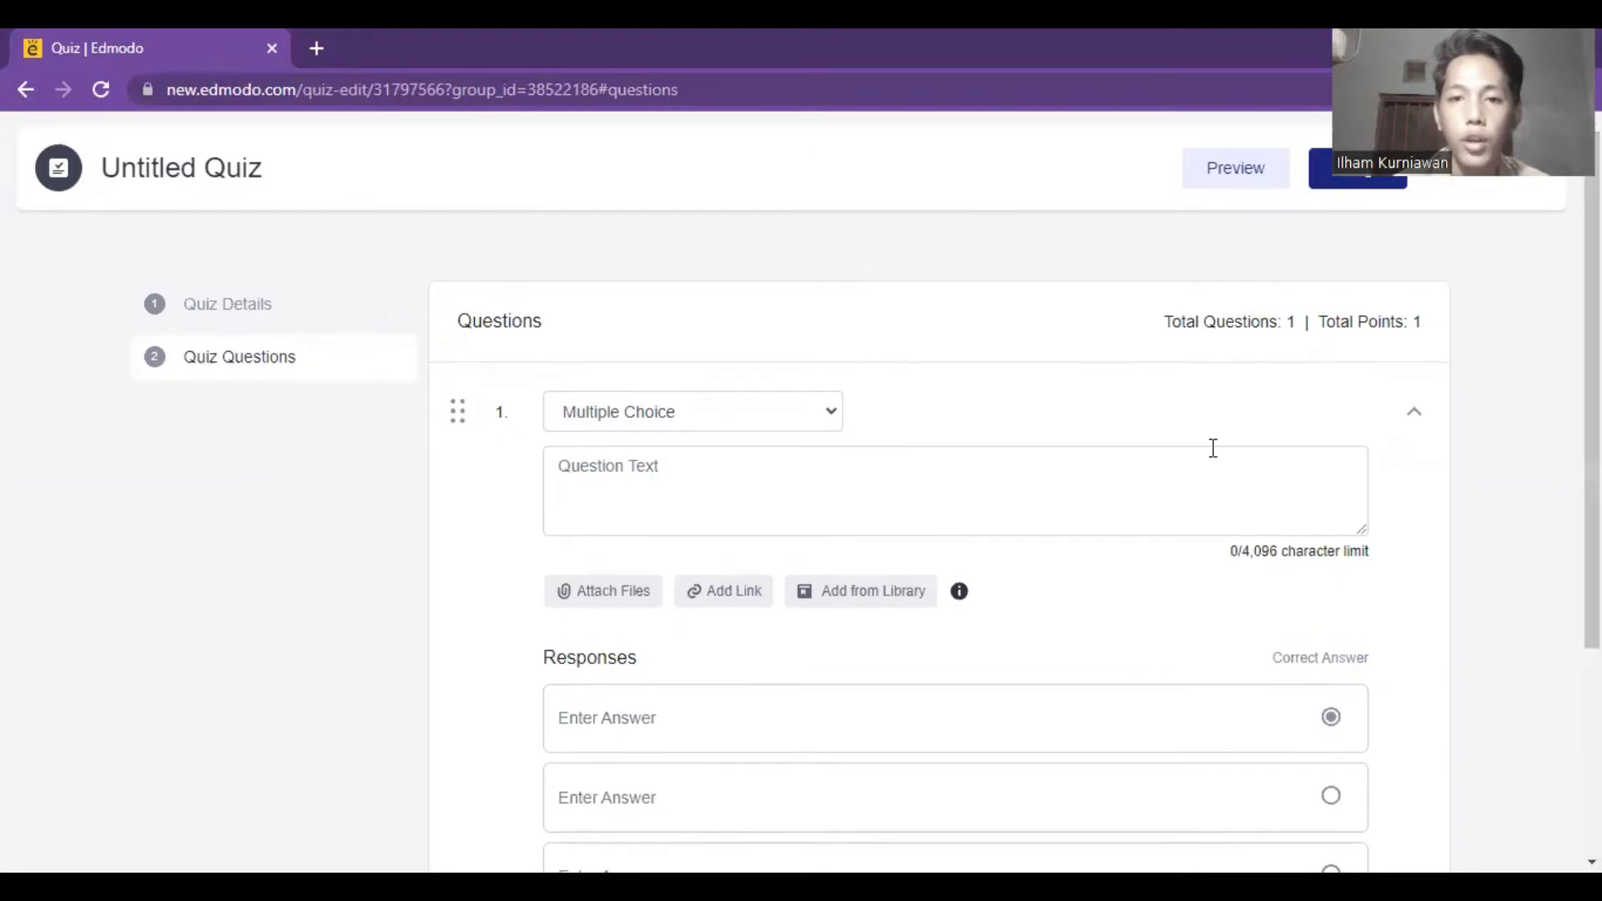
{"action": "left_click", "coordinate": [834, 417]}
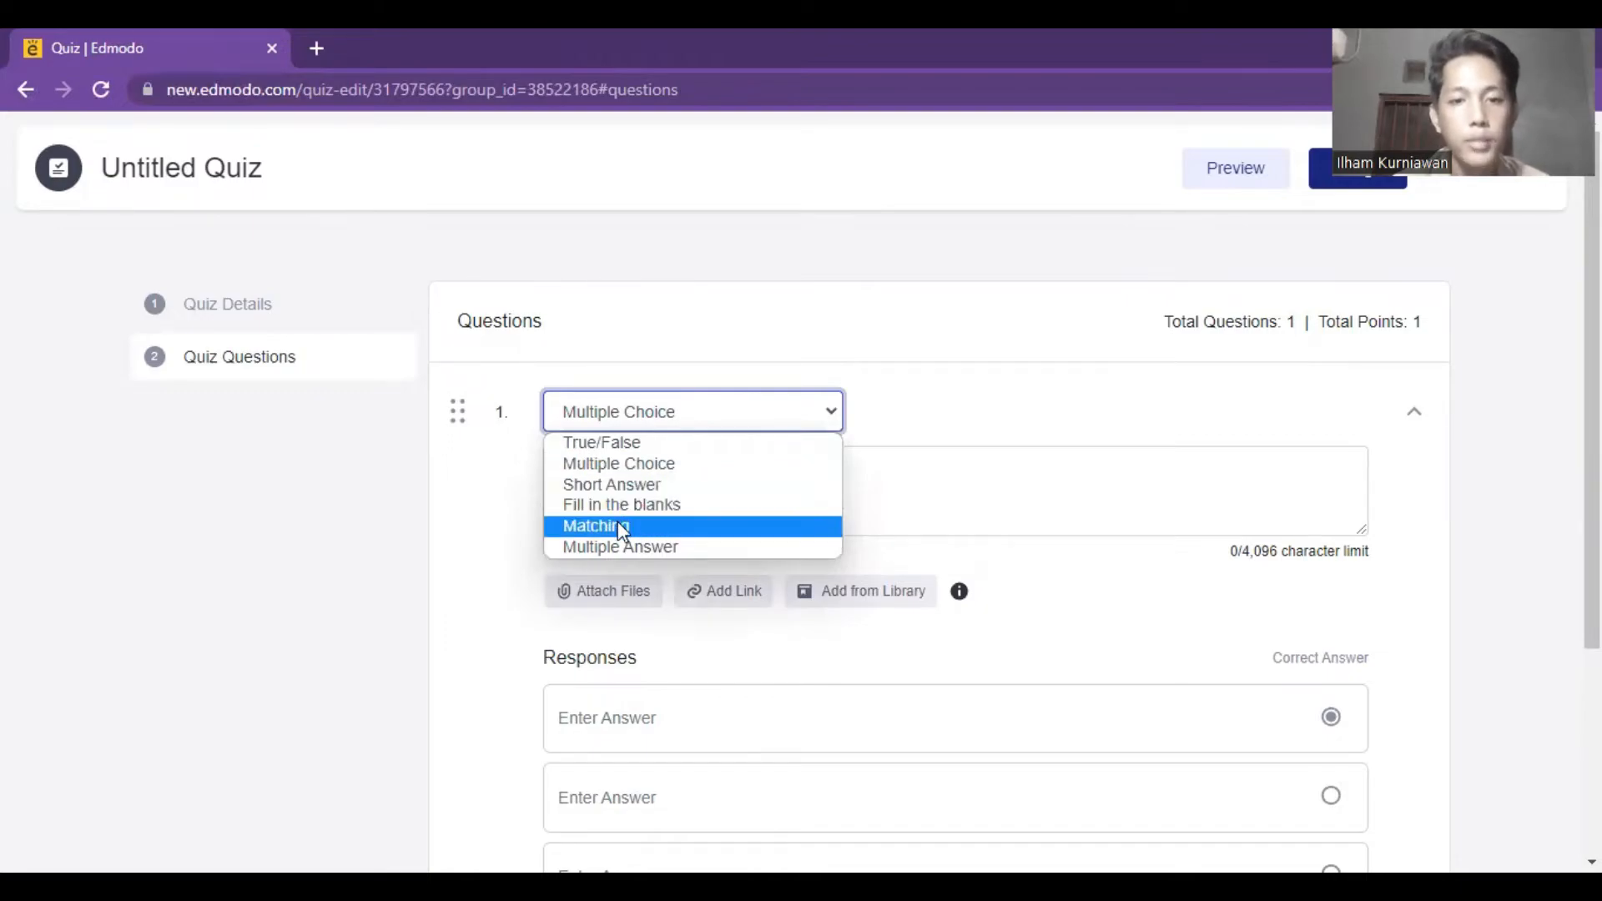
{"action": "left_click", "coordinate": [351, 528]}
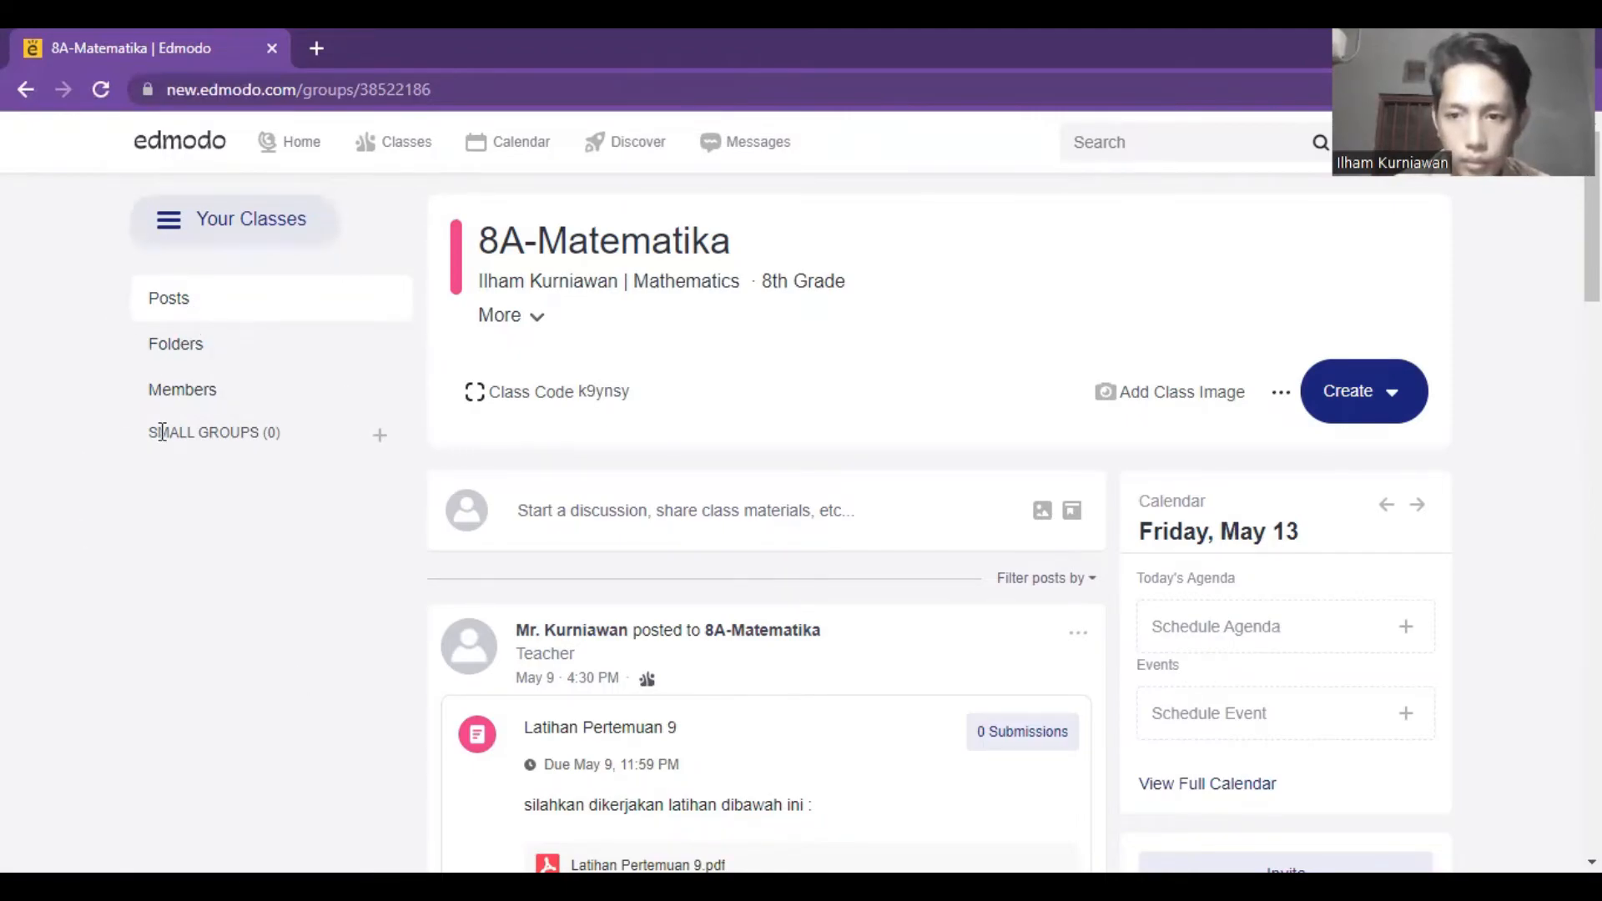
View the class's folders and members, and examine the small group creation form without creating a group
{"action": "left_click", "coordinate": [182, 347]}
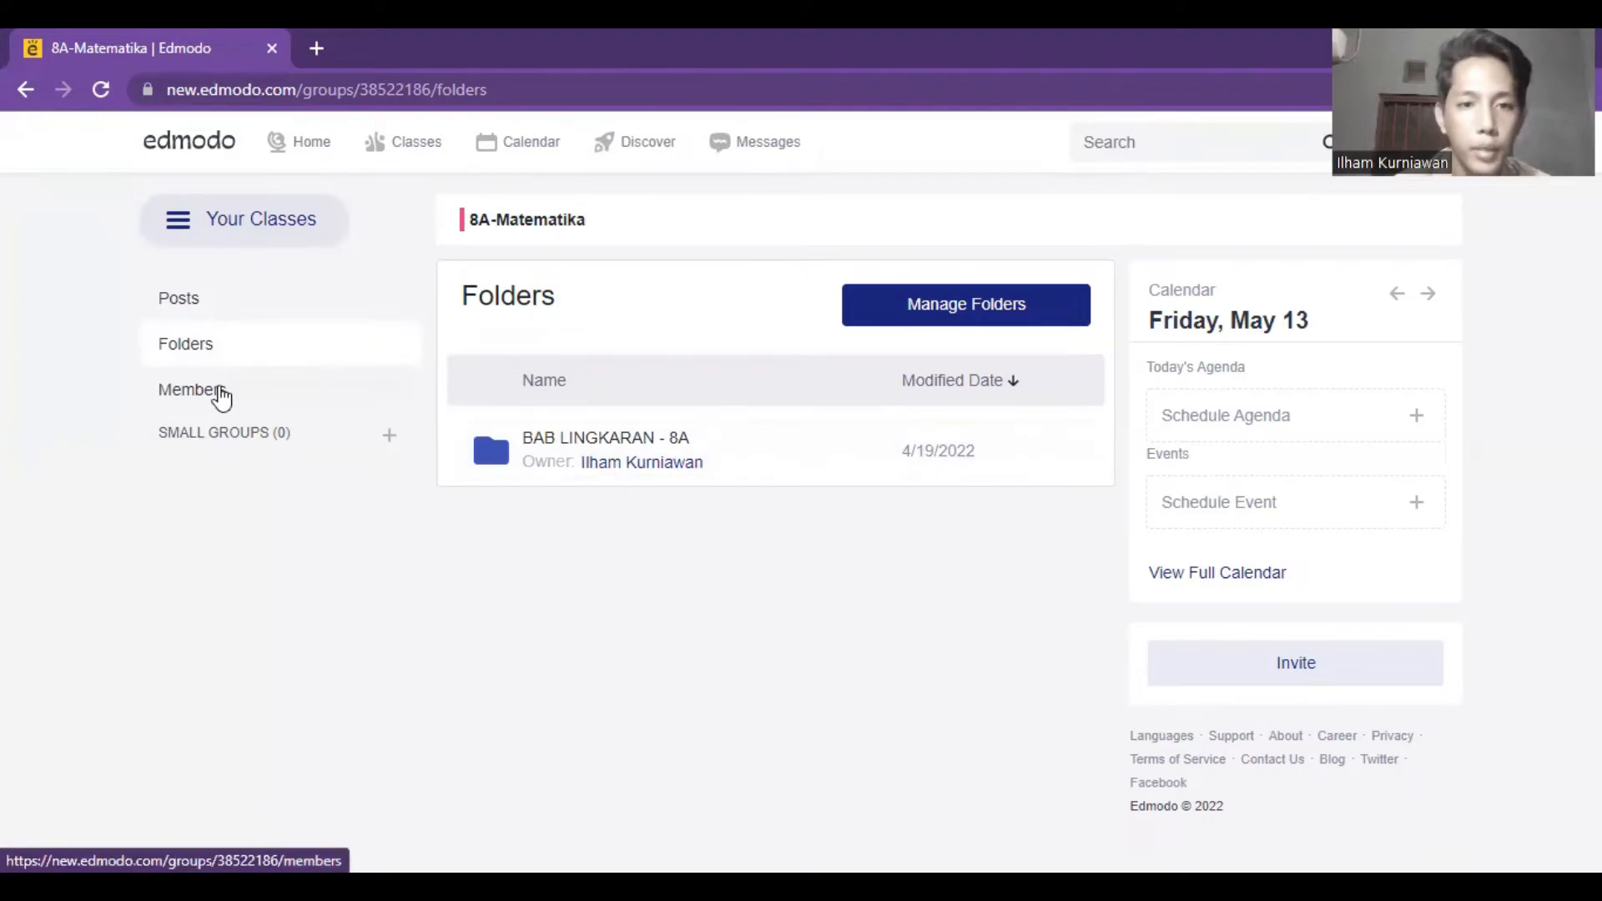
{"action": "left_click", "coordinate": [221, 398]}
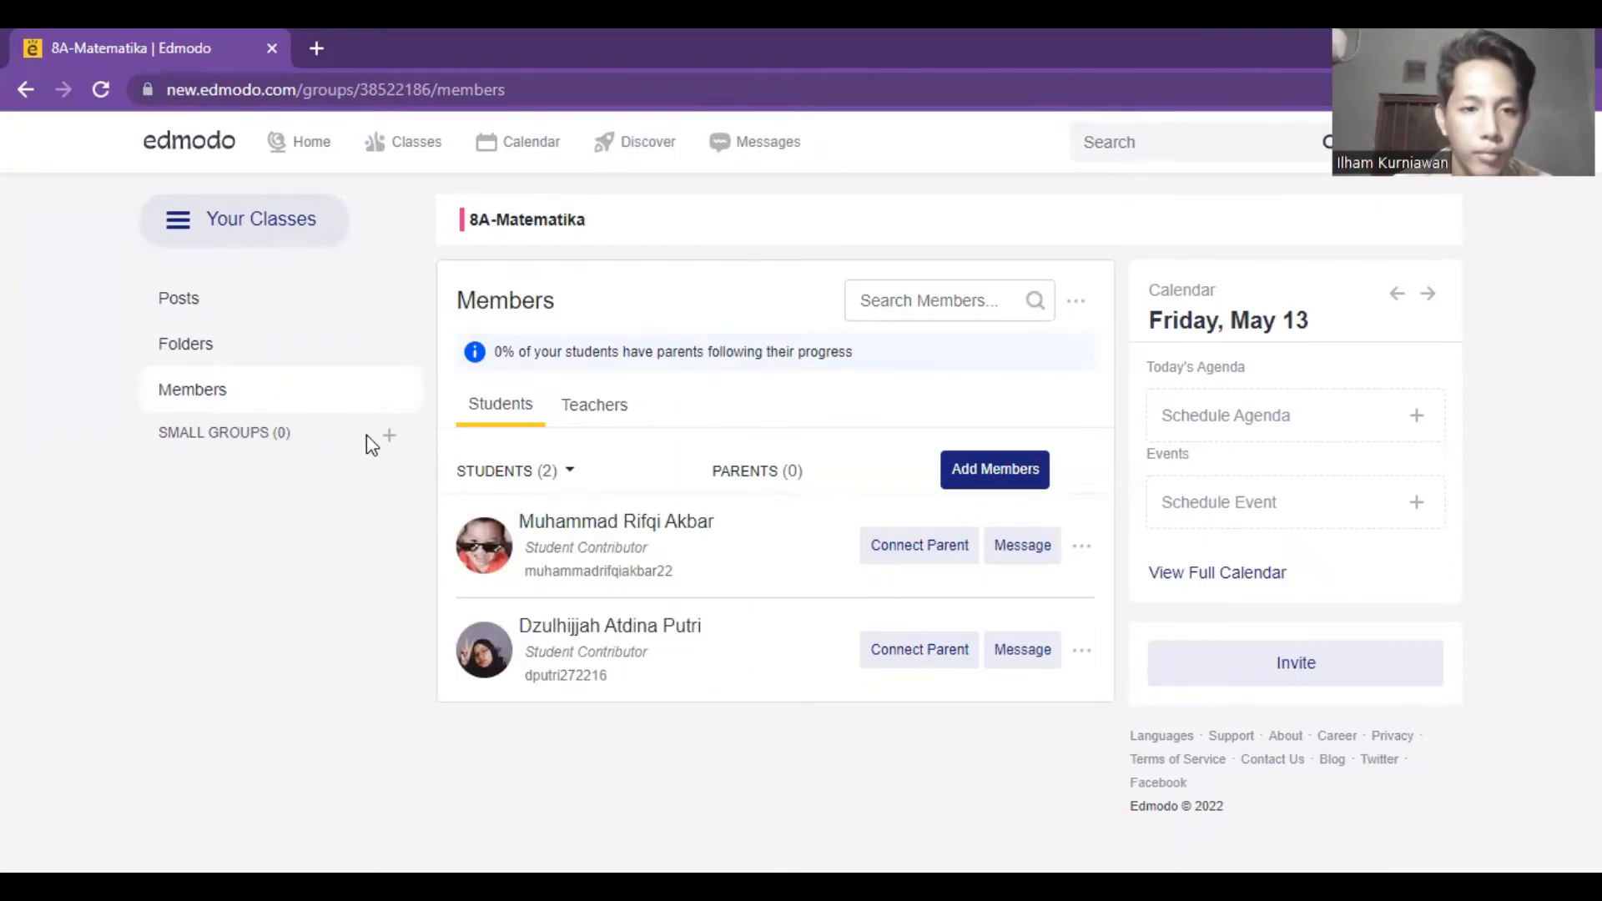
{"action": "left_click", "coordinate": [389, 437]}
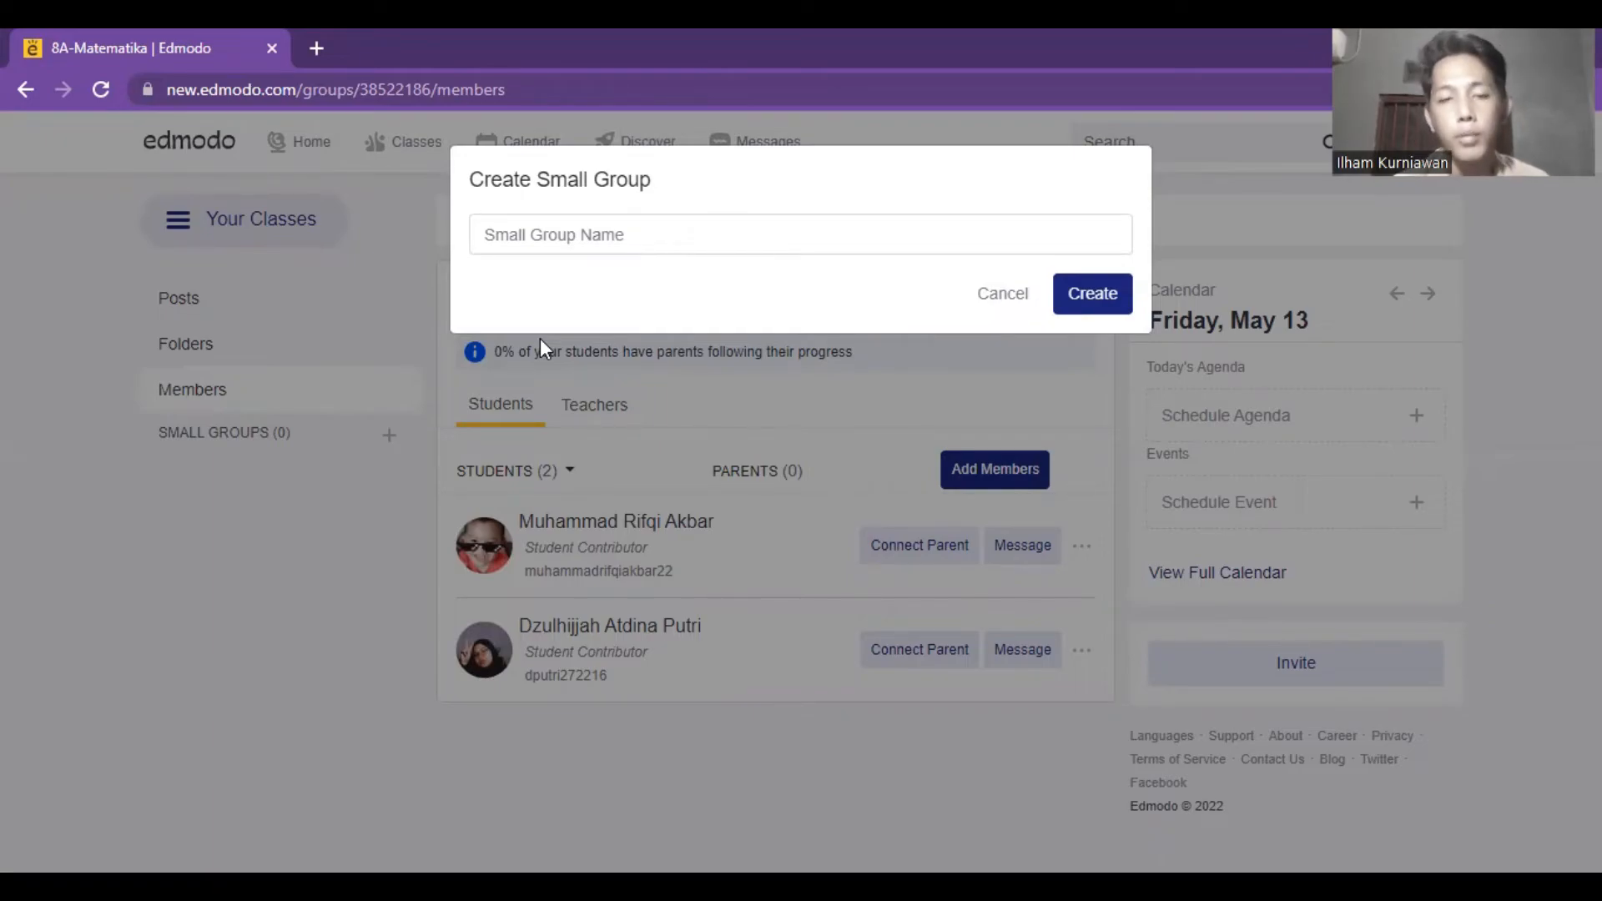
{"action": "left_click", "coordinate": [996, 306]}
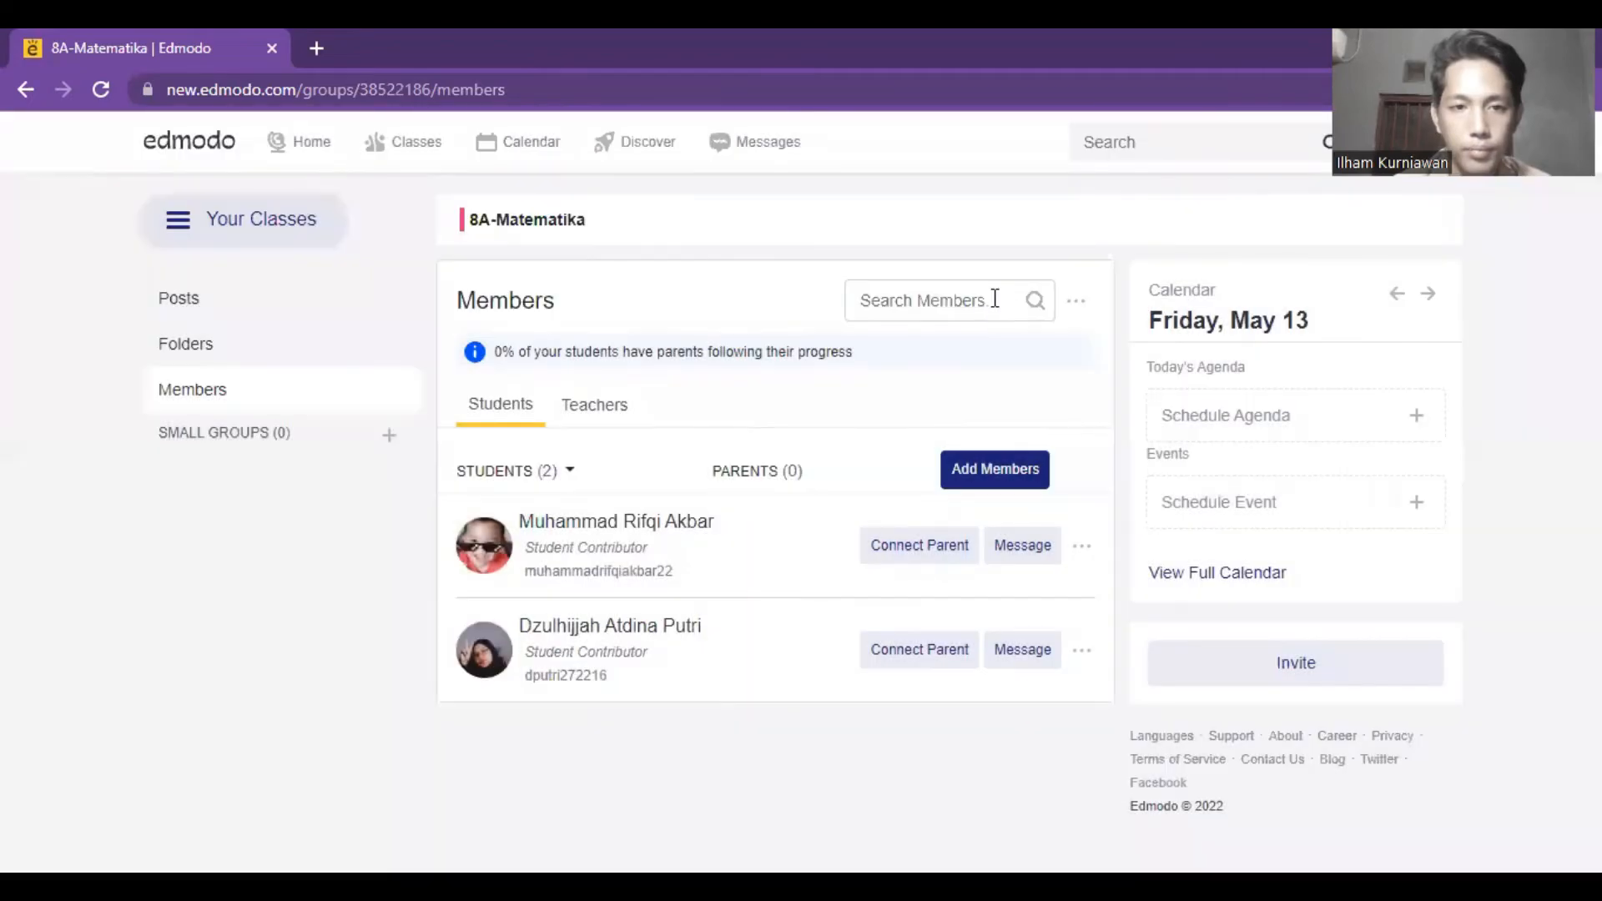
Return to the class posts and review the feed from the Latihan Pertemuan 9 assignment to the Presensi Pertemuan 9 poll
{"action": "left_click", "coordinate": [226, 328]}
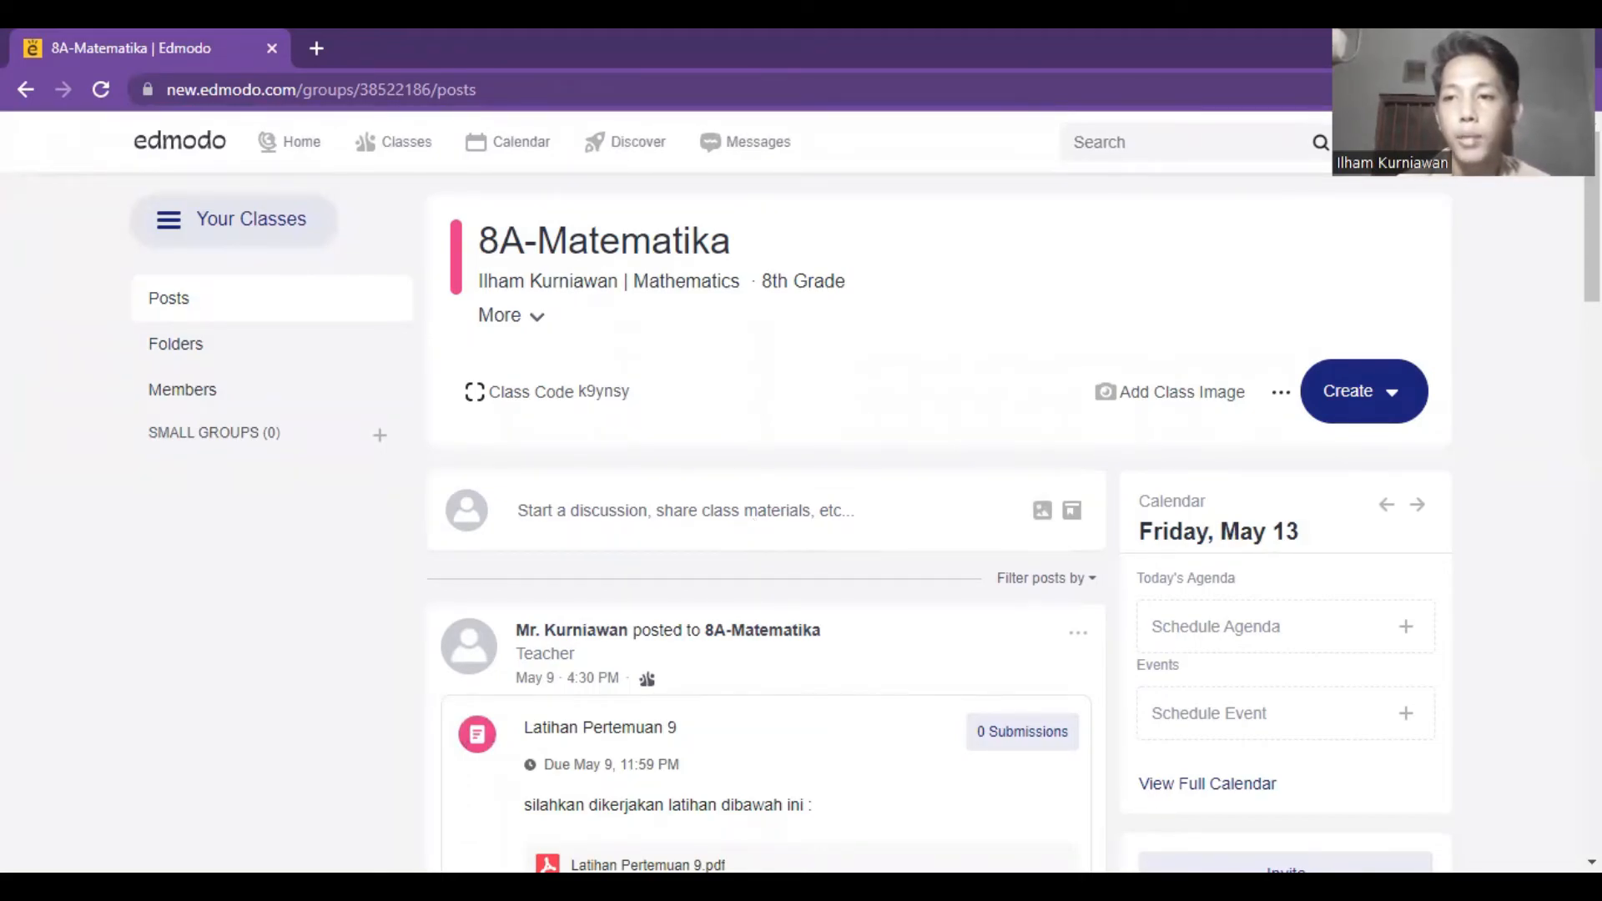
{"action": "scroll", "coordinate": [766, 517], "scroll_direction": "down", "scroll_amount": 6}
{"action": "scroll", "coordinate": [766, 517], "scroll_direction": "down", "scroll_amount": 5}
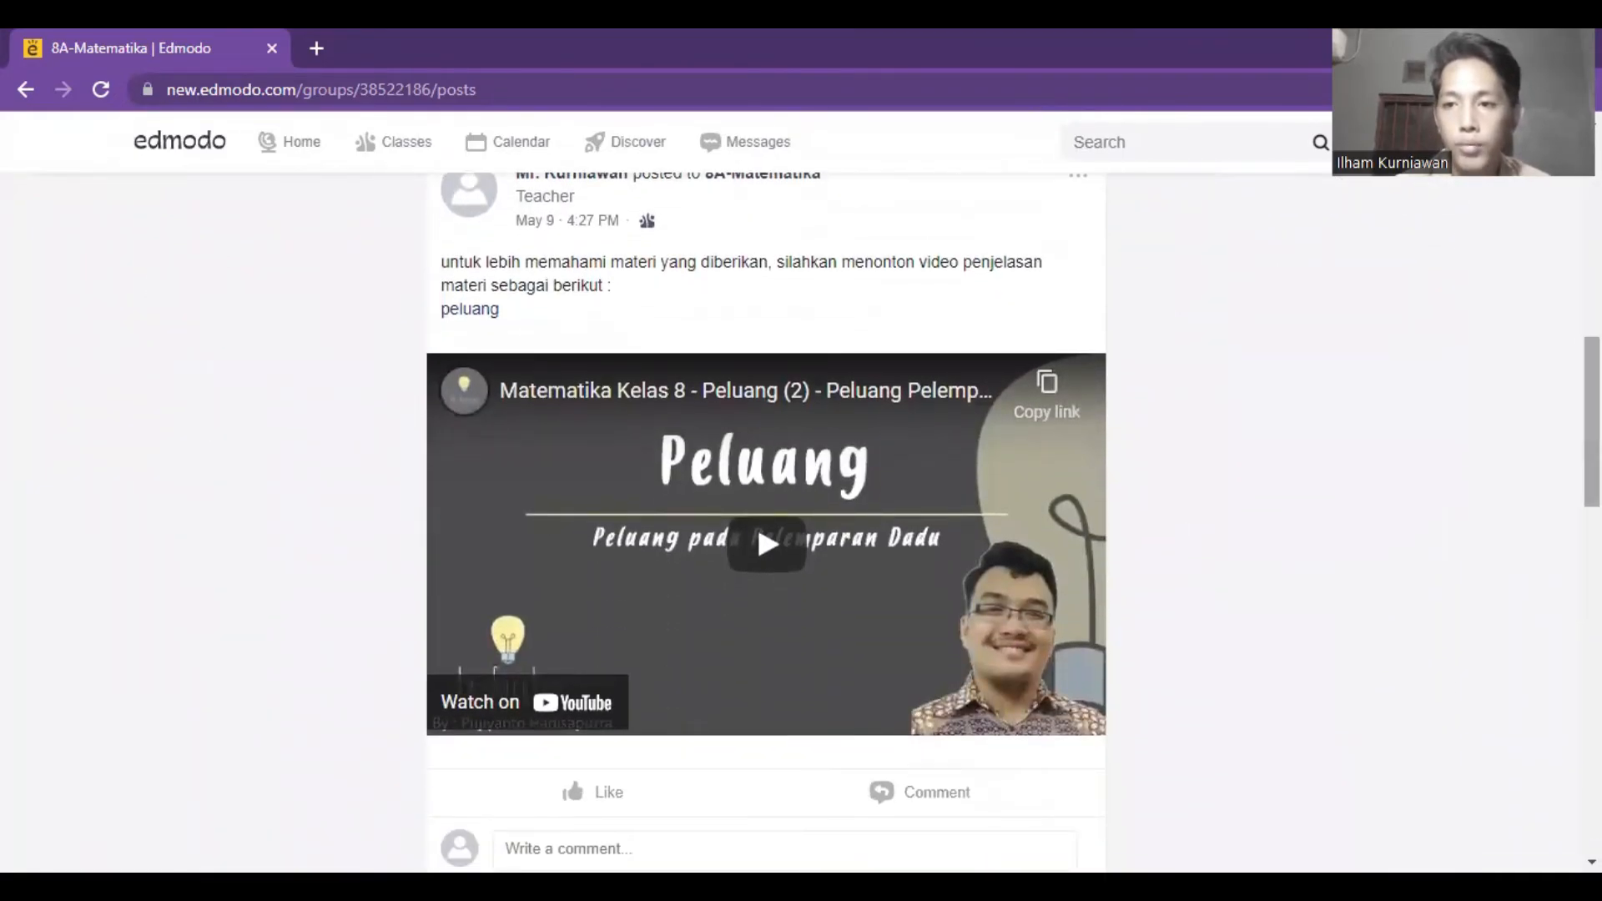
{"action": "scroll", "coordinate": [766, 517], "scroll_direction": "down", "scroll_amount": 5}
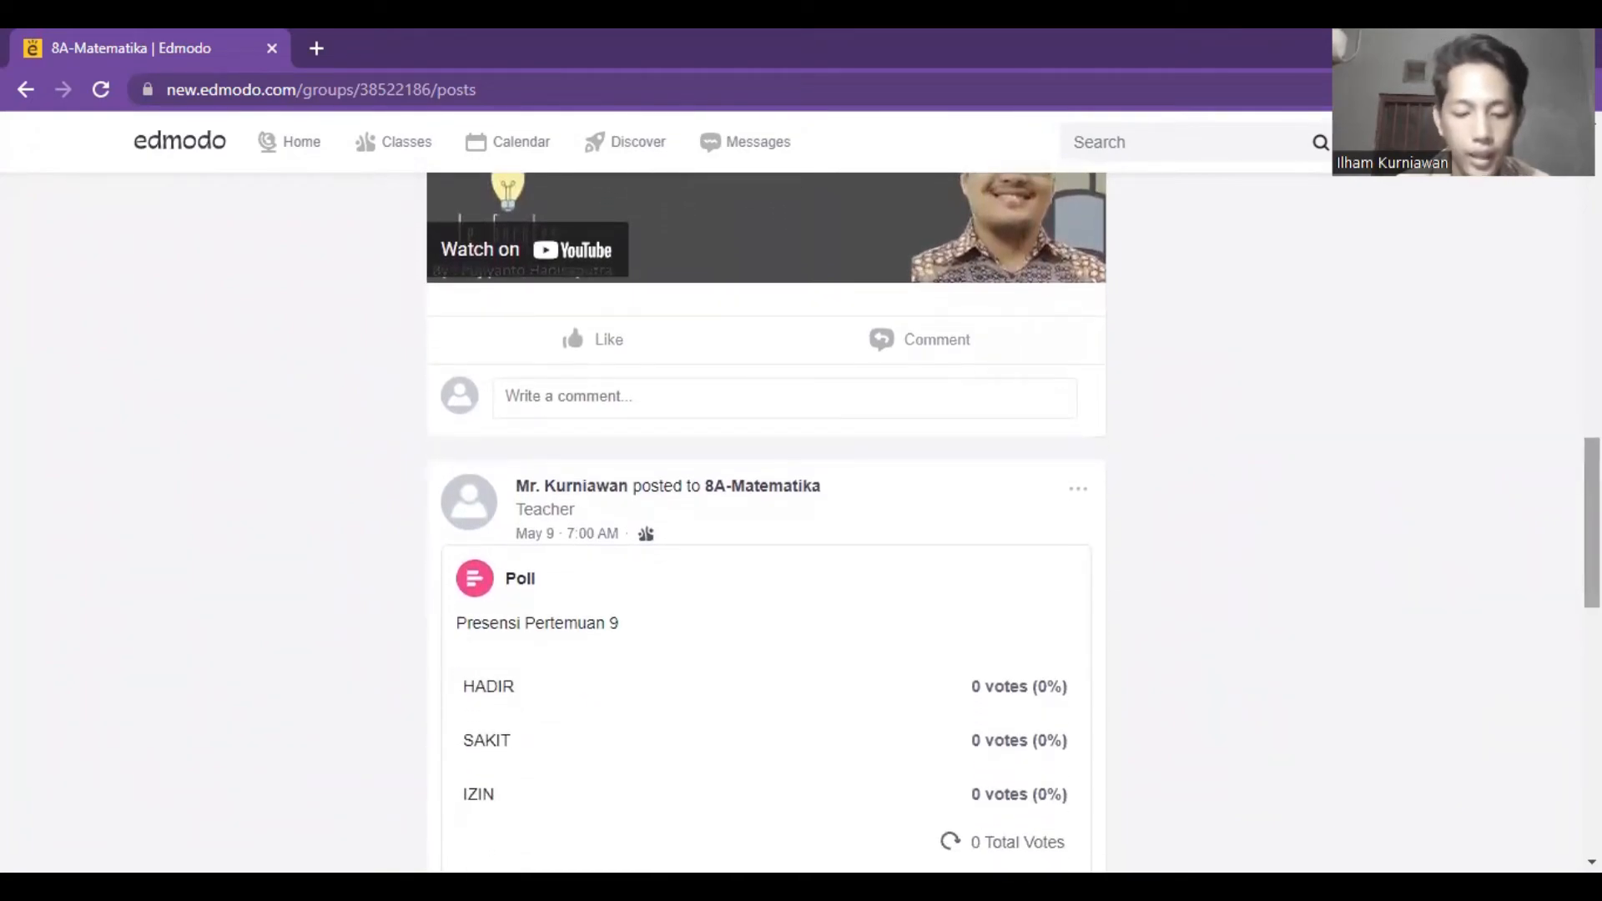
{"action": "scroll", "coordinate": [765, 517], "scroll_direction": "up", "scroll_amount": 1}
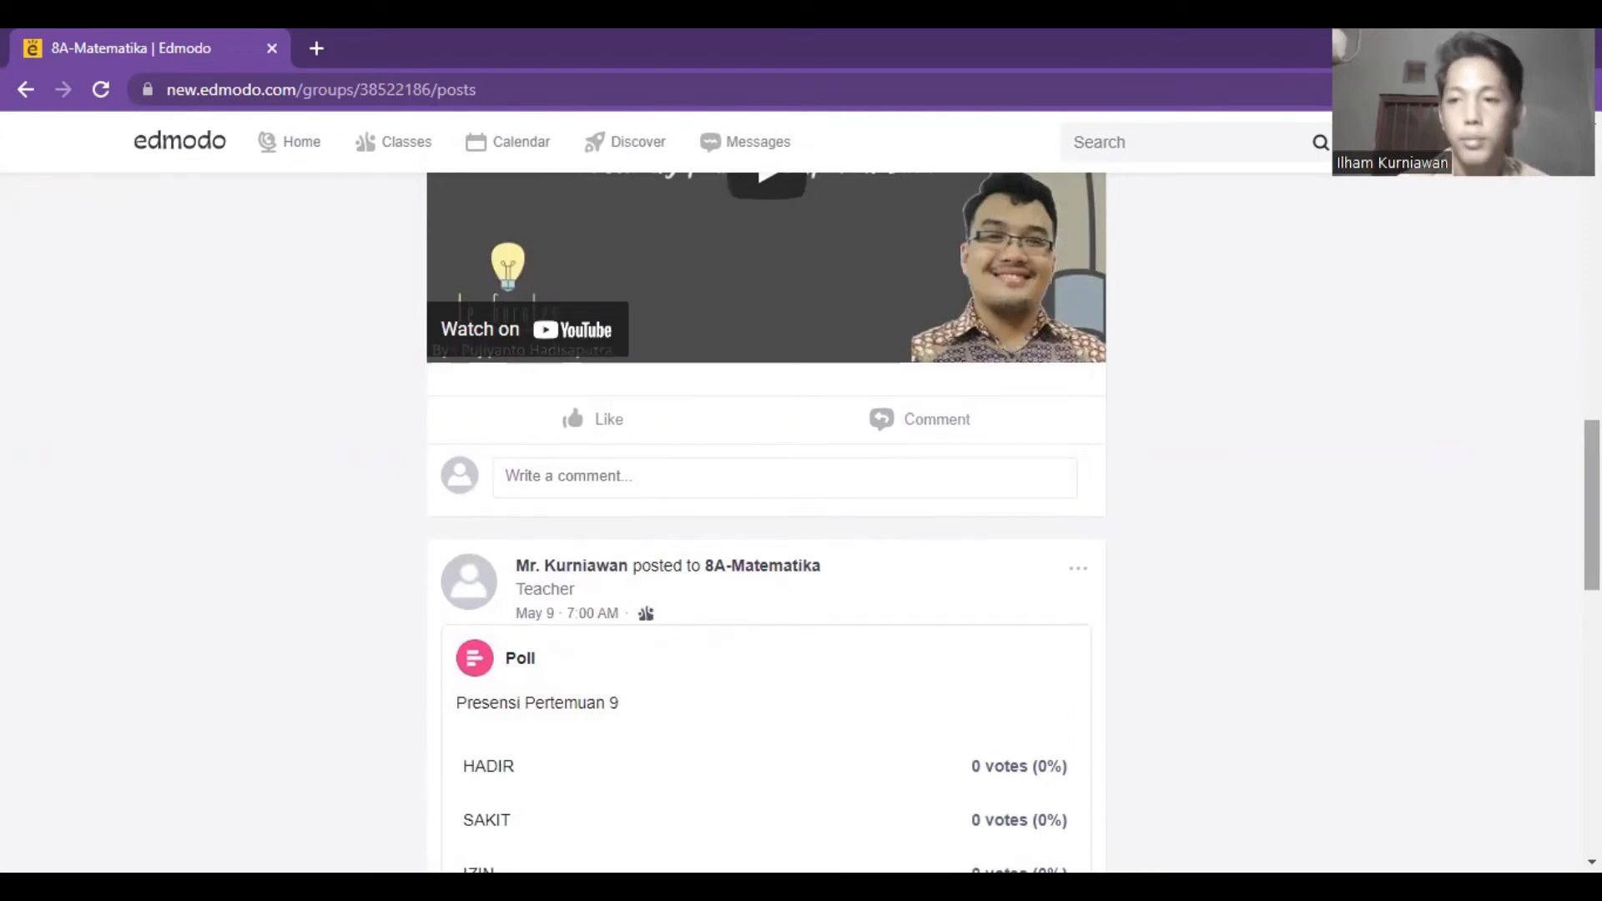
{"action": "scroll", "coordinate": [765, 522], "scroll_direction": "up", "scroll_amount": 3}
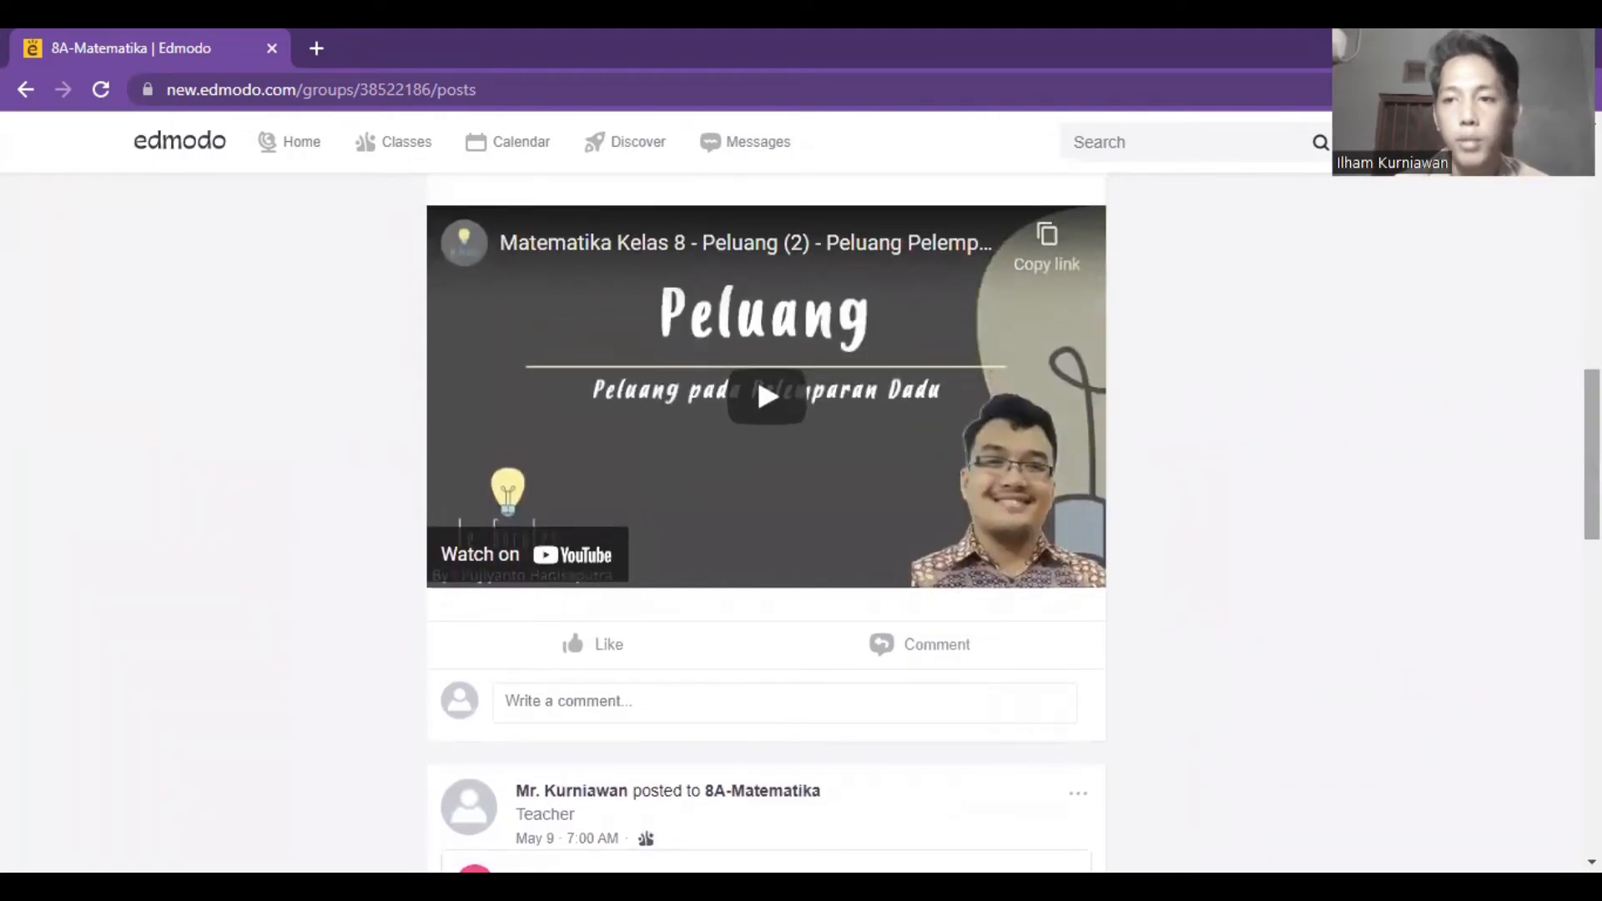
{"action": "scroll", "coordinate": [766, 522], "scroll_direction": "up", "scroll_amount": 10}
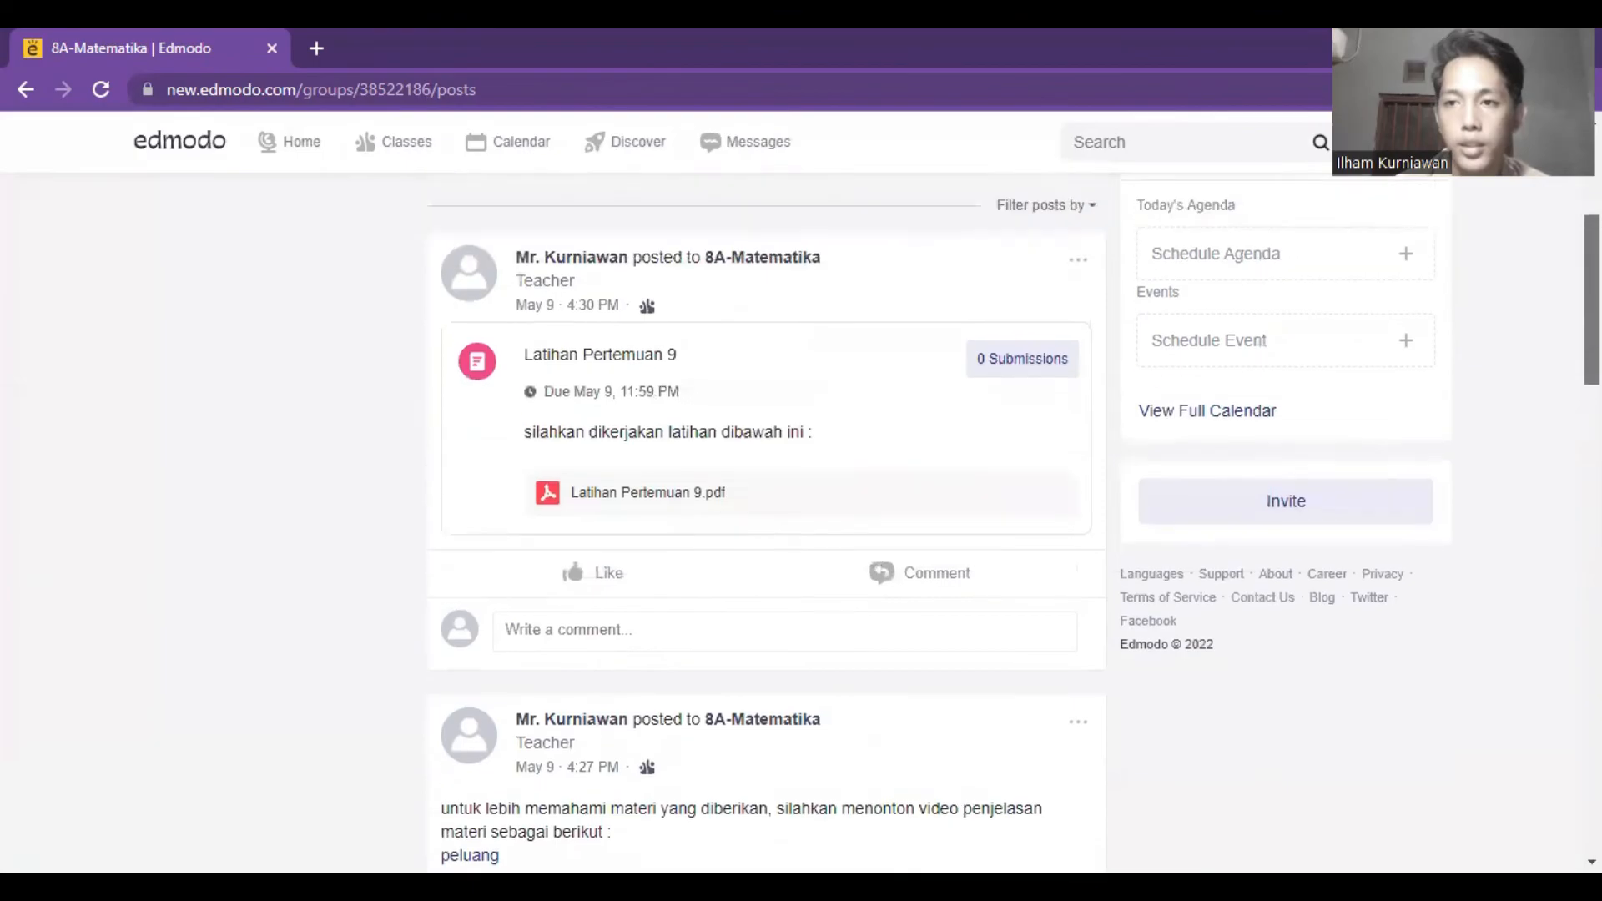
{"action": "scroll", "coordinate": [765, 521], "scroll_direction": "up", "scroll_amount": 3}
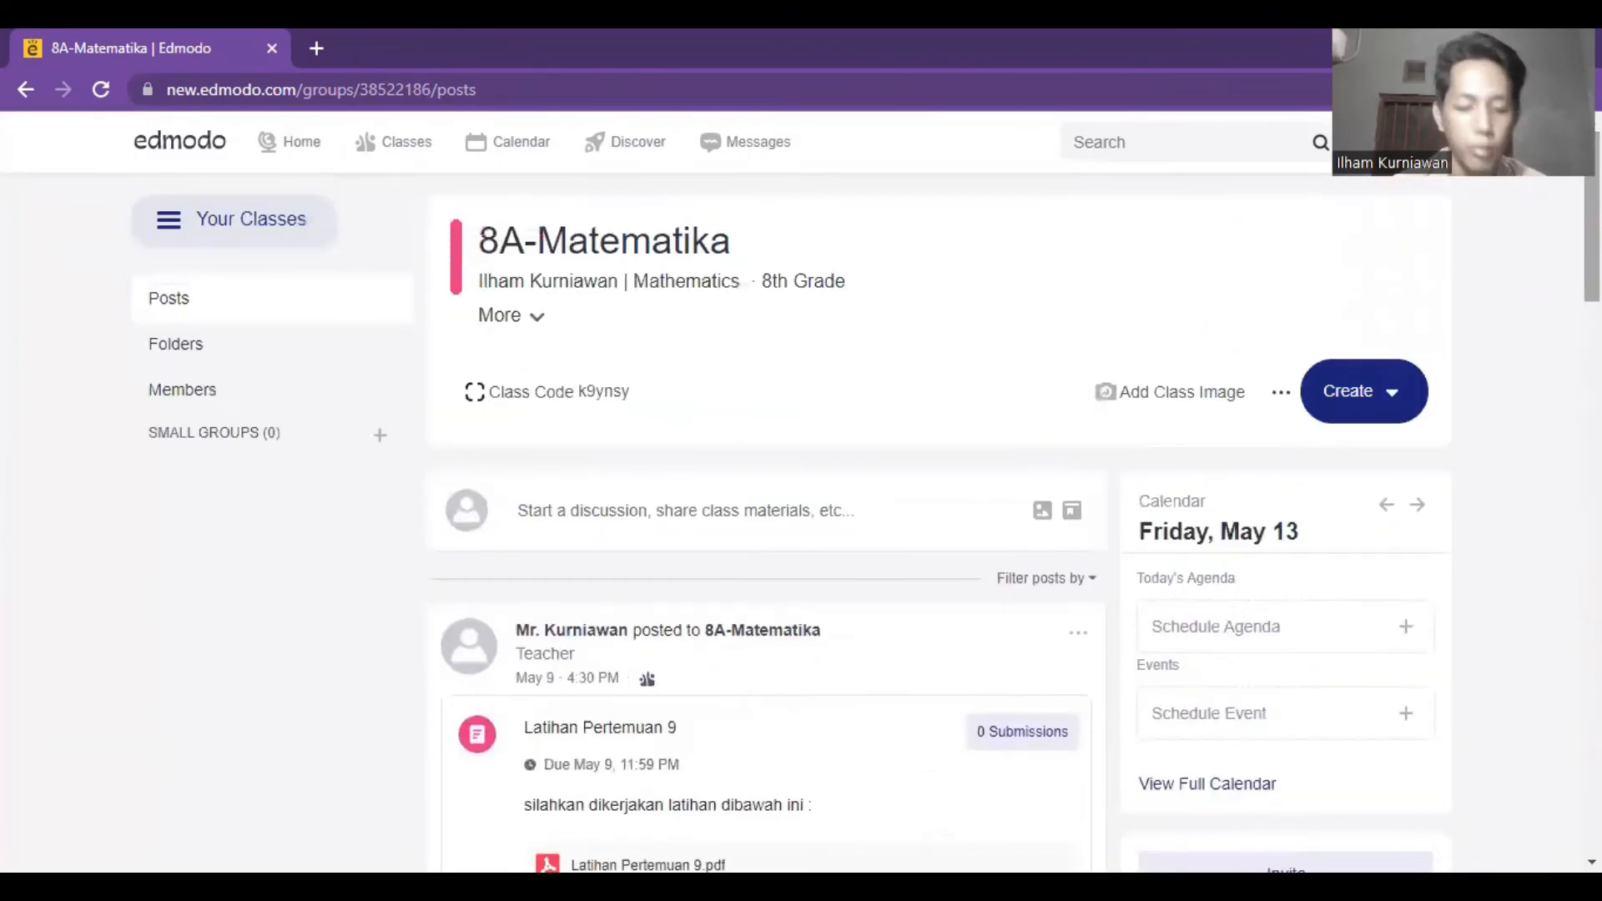